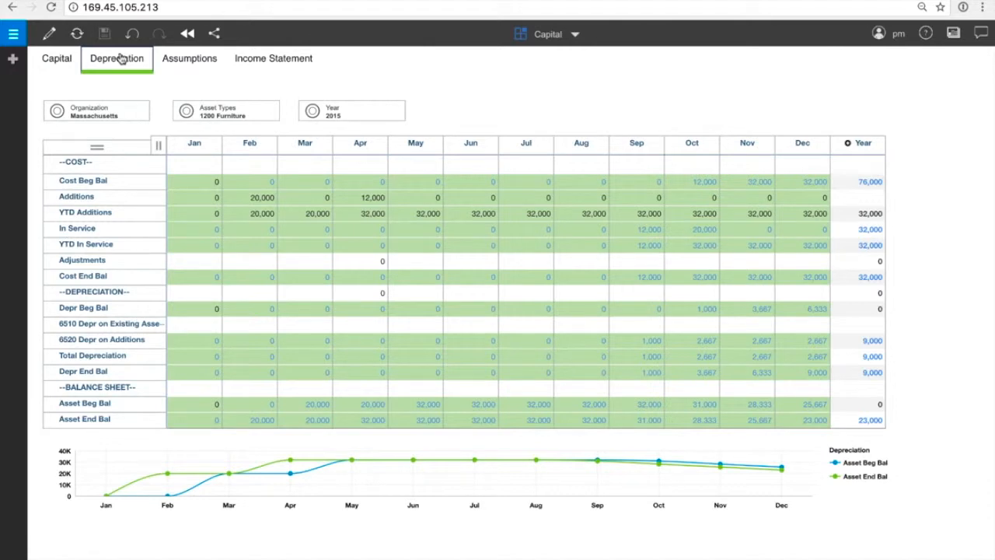
# Open the Income Statement sheet of the Capital book
pyautogui.click(261, 65)
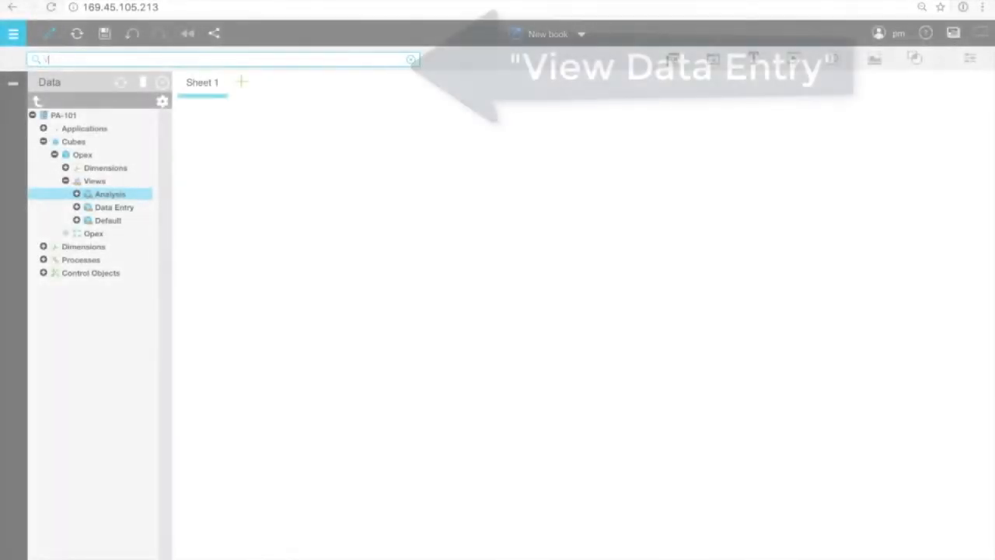
# Search for "View Data Entry", add the matching Opex view to the sheet and widen it across the full sheet
pyautogui.write('V')
pyautogui.write('iew Dat')
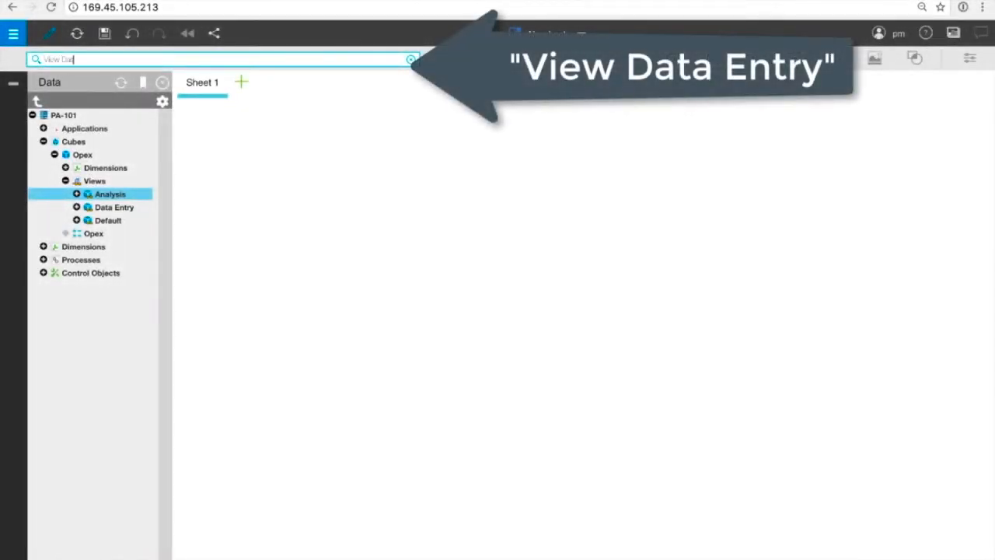
pyautogui.write('a Entry')
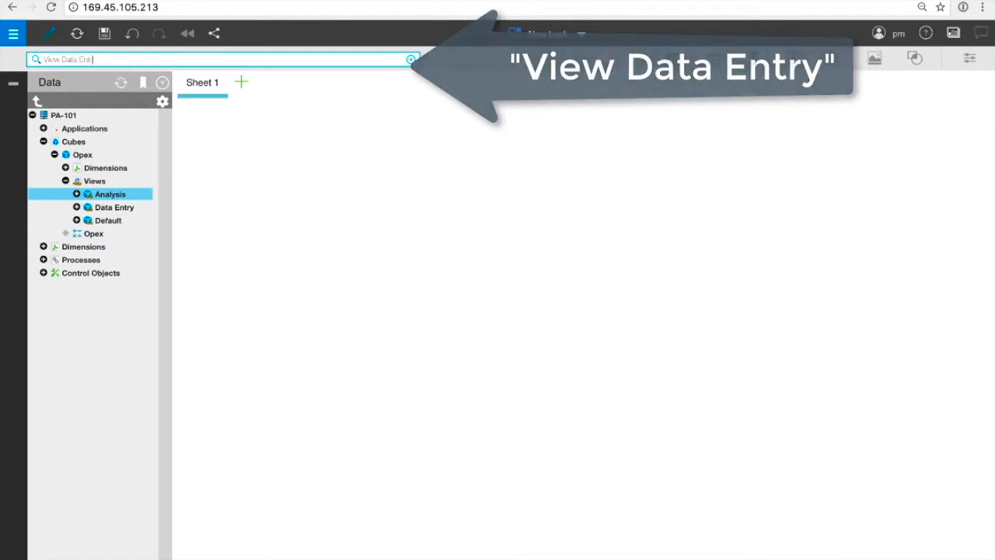
pyautogui.press('Return')
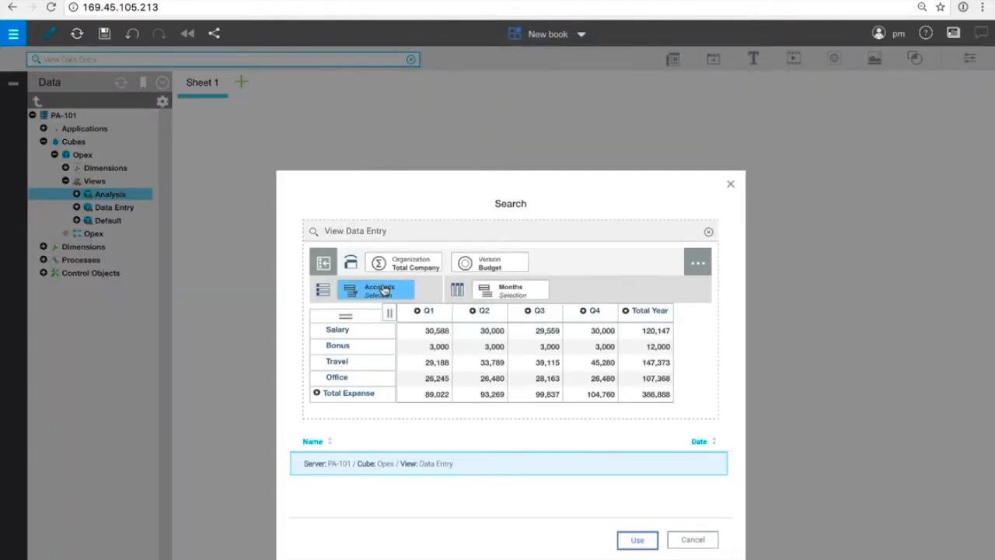
pyautogui.click(643, 542)
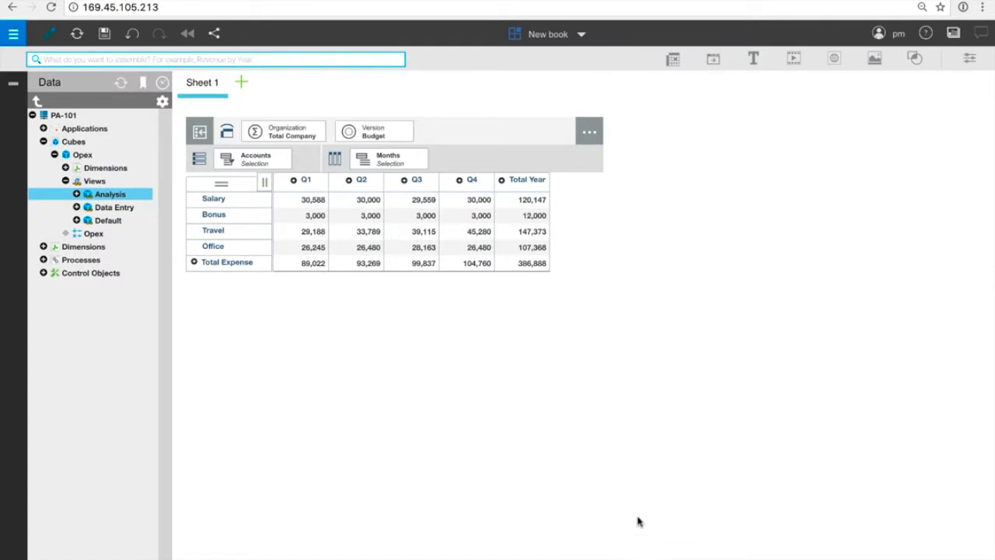
pyautogui.moveTo(606, 349); pyautogui.dragTo(971, 290)
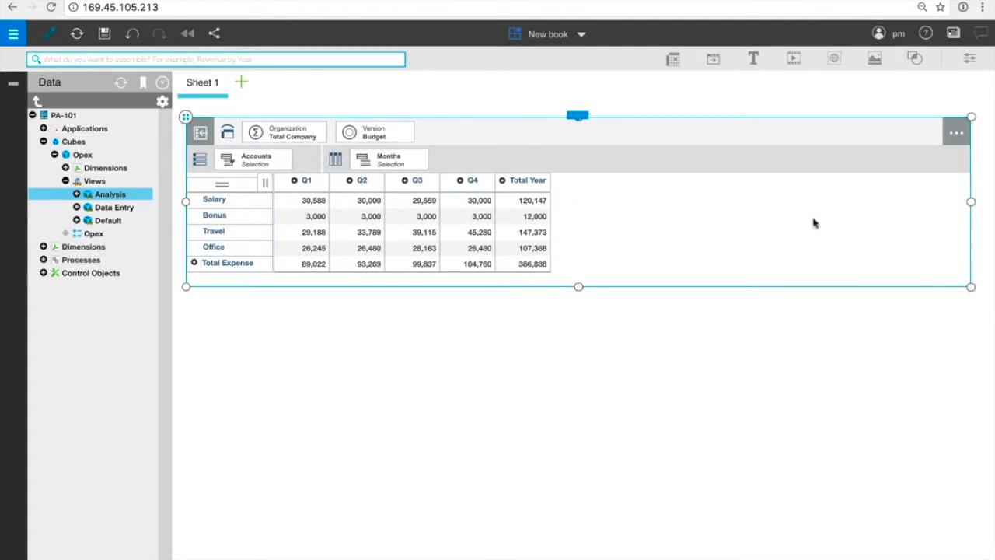
# Query "What is Office Budget for Q3 by Organization" and add the PA-101 Opex cube result to the sheet
pyautogui.write('What is Office Budget for Q3 by Organization')
pyautogui.press('Return')
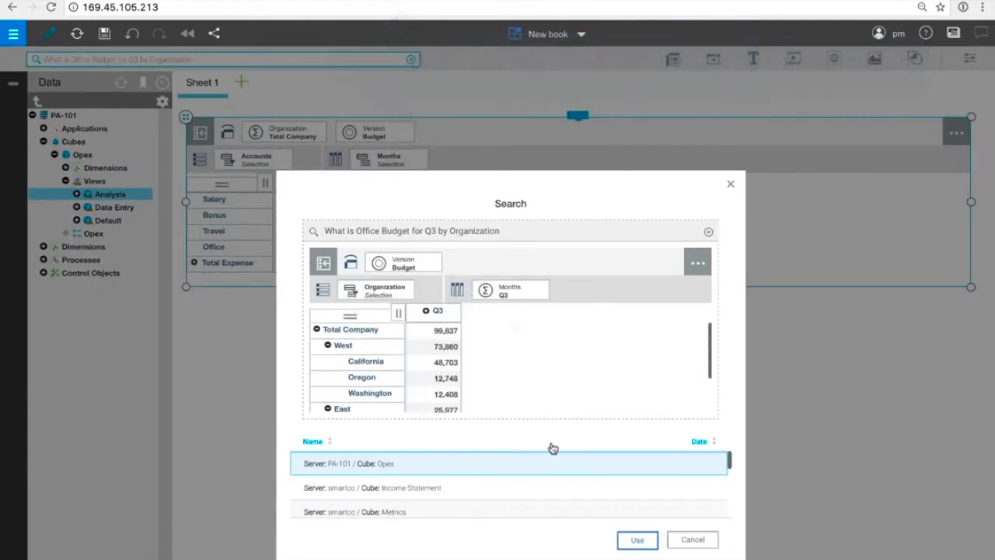
pyautogui.click(636, 539)
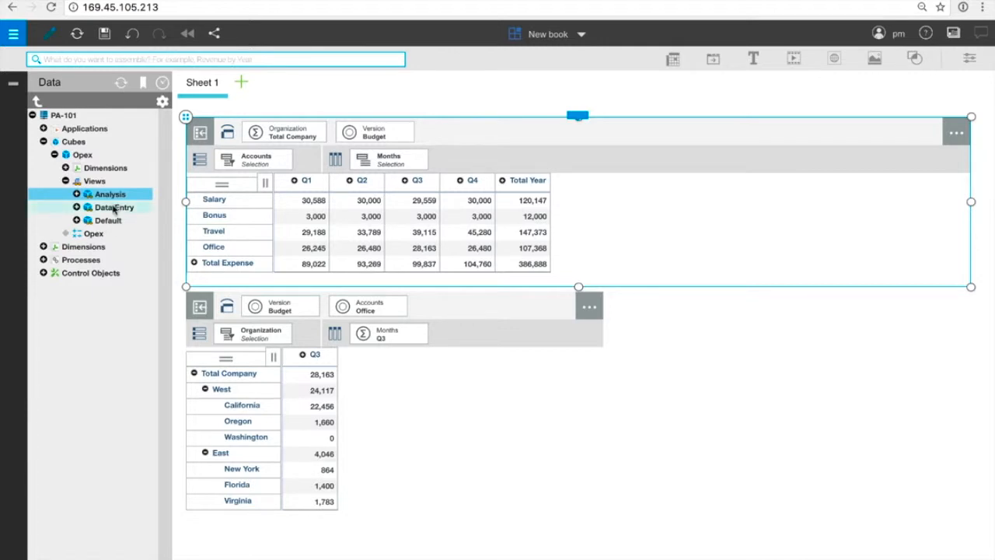
# Add the Opex Analysis view to the sheet and place it beside the narrowed Office Q3 view, beneath the Data Entry view
pyautogui.moveTo(105, 200); pyautogui.dragTo(657, 309)
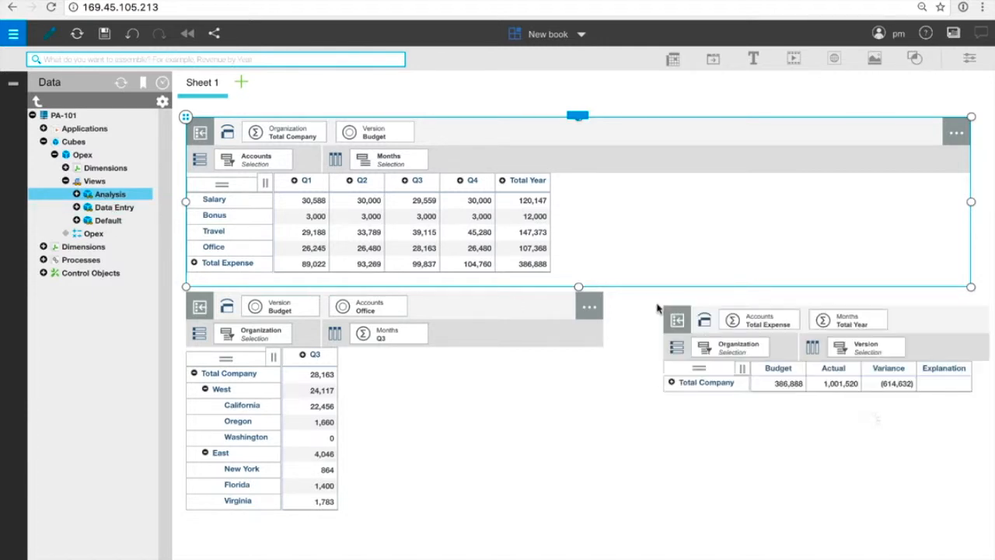
pyautogui.click(540, 345)
pyautogui.moveTo(606, 524); pyautogui.dragTo(452, 522)
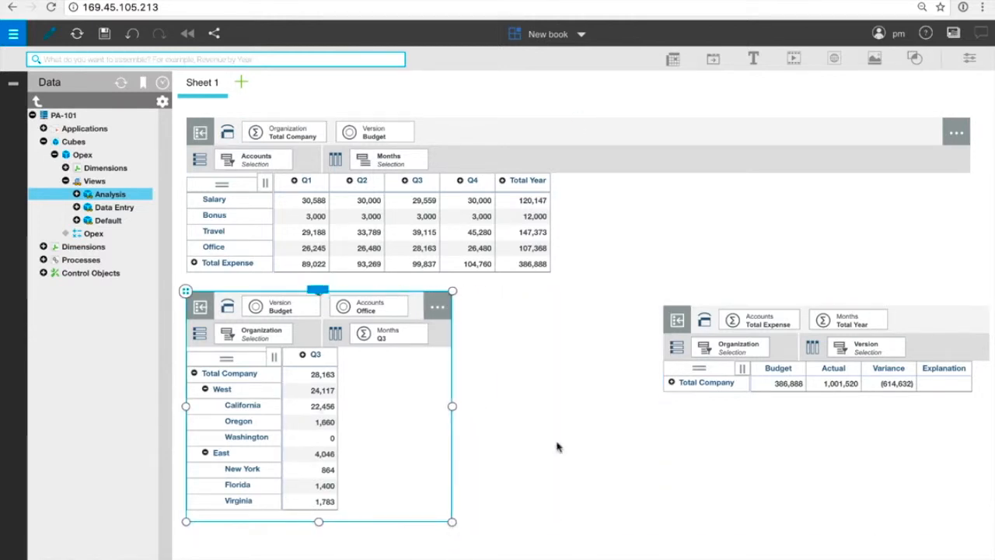
pyautogui.click(908, 320)
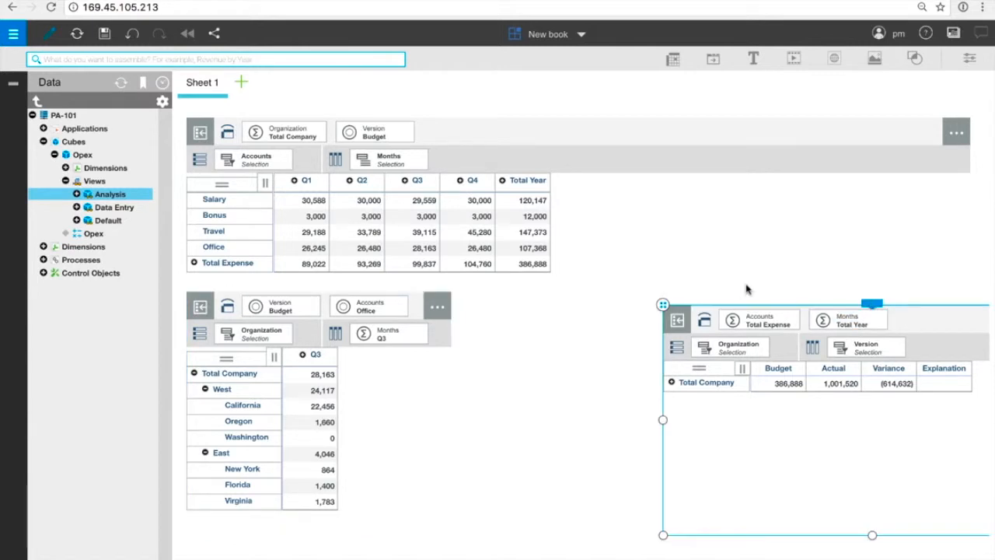
pyautogui.moveTo(661, 306); pyautogui.dragTo(490, 290)
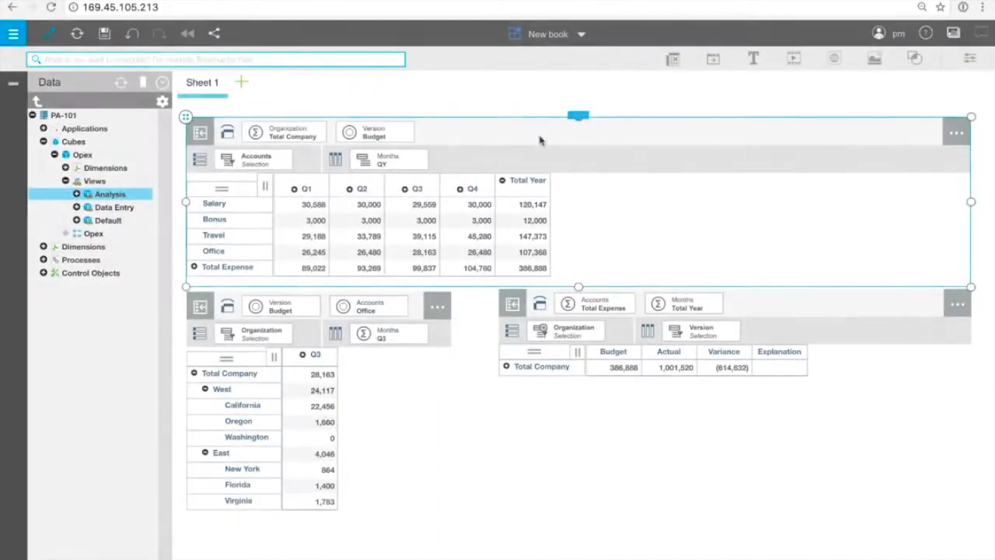
# Name a sandbox "Best Case" and turn on sandbox synchronization for all three views together
pyautogui.write('Best Case')
pyautogui.click(583, 306)
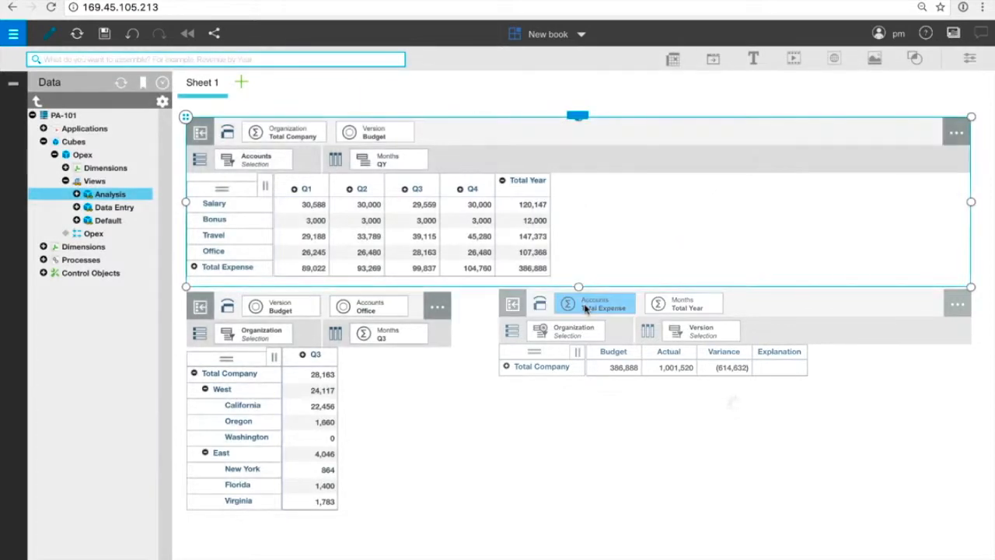
pyautogui.click(449, 373)
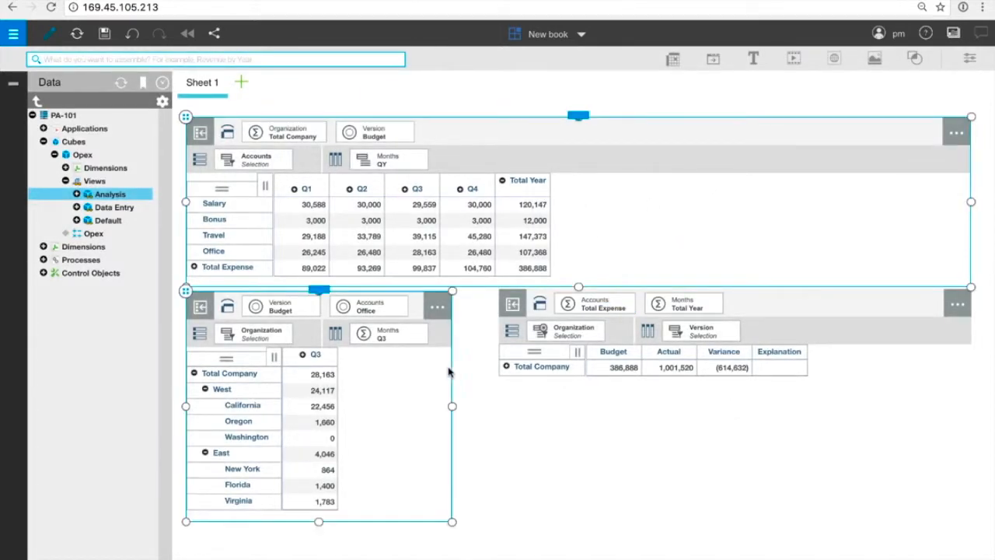
pyautogui.click(588, 411)
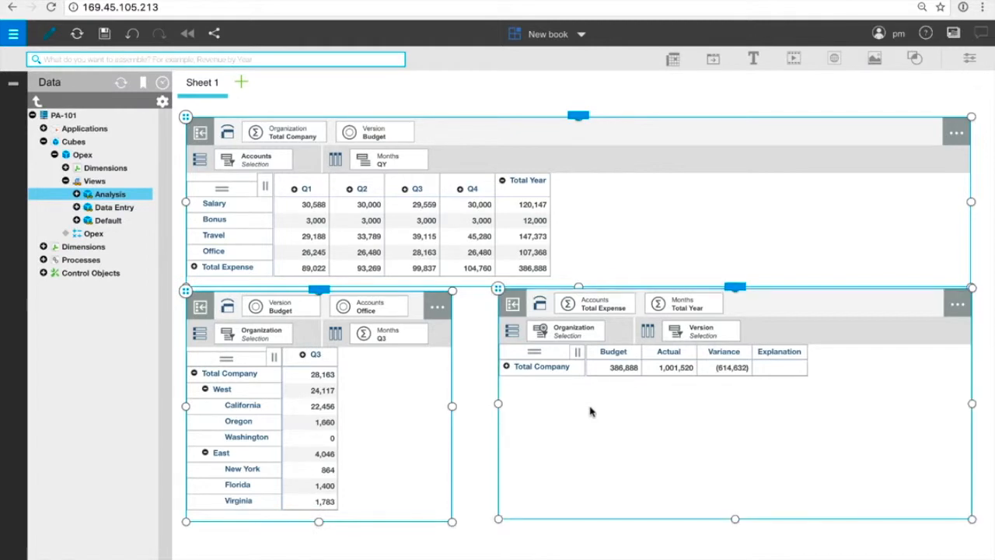
pyautogui.click(969, 58)
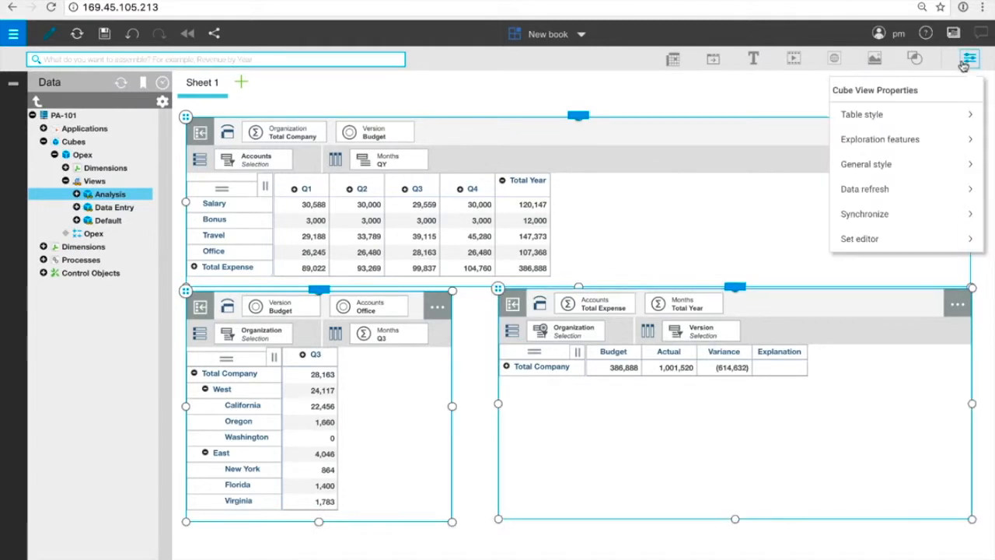
pyautogui.click(921, 212)
pyautogui.click(869, 116)
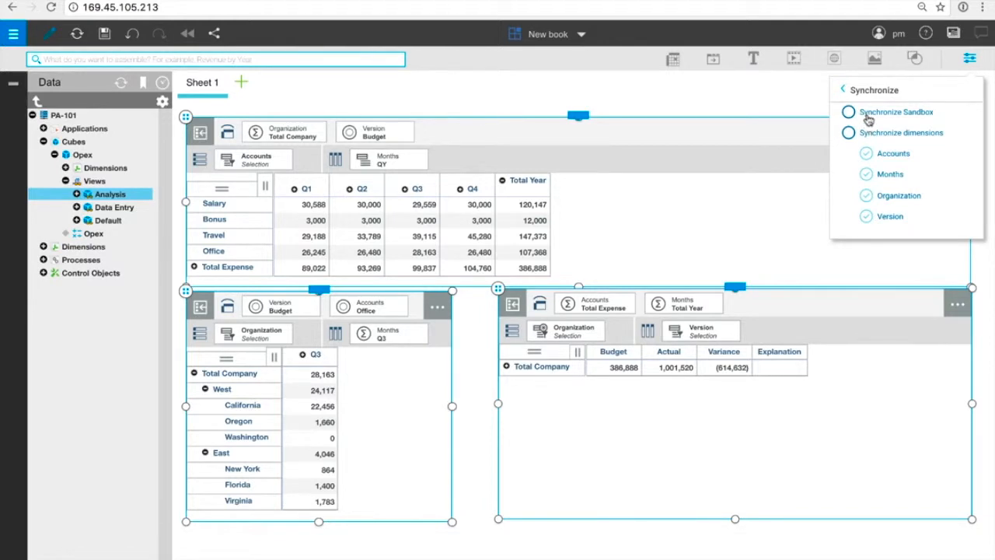
pyautogui.click(970, 58)
pyautogui.click(986, 186)
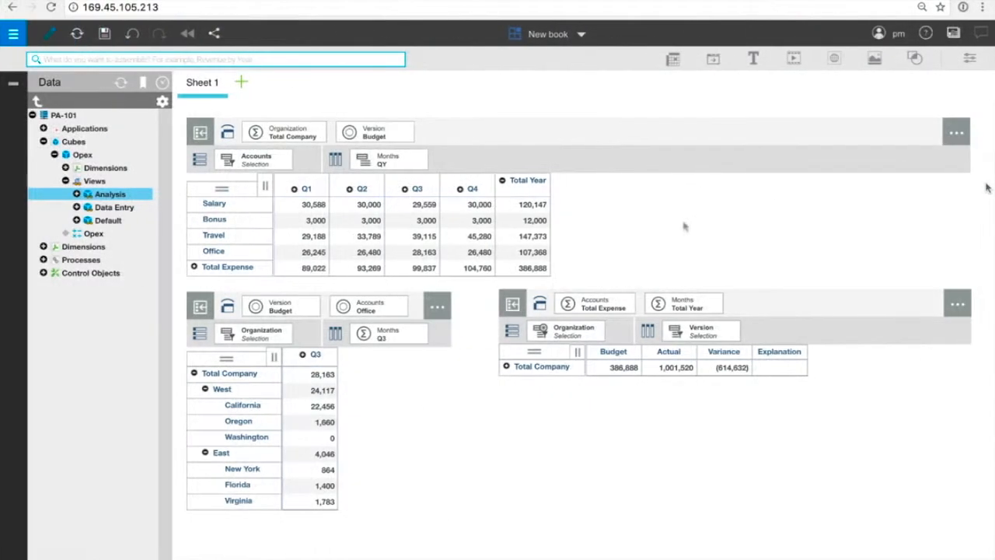
# Expand Total Company and West in the Analysis view to show the western states
pyautogui.click(507, 367)
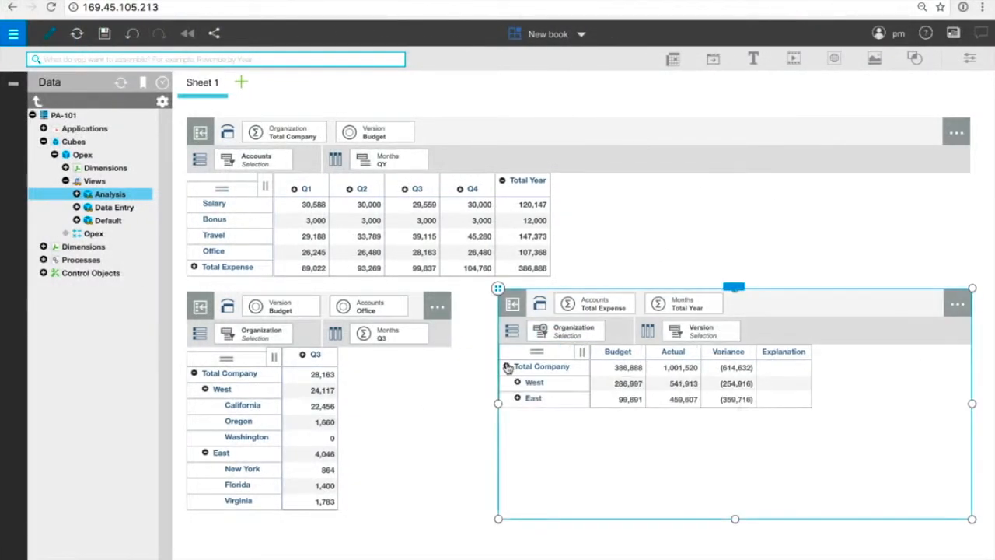
pyautogui.click(518, 385)
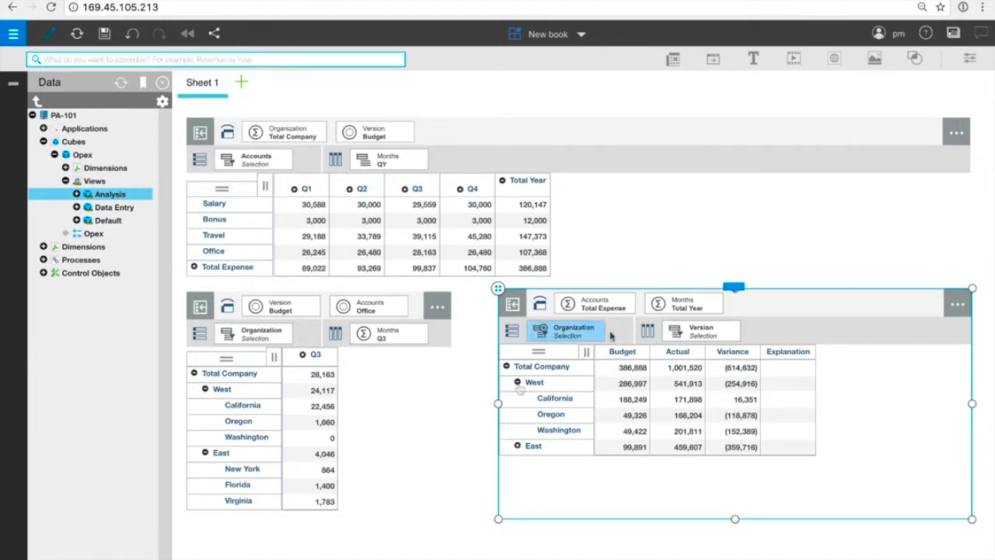
# Try the Months dimension on the columns of the Analysis view and return it to the context area
pyautogui.moveTo(677, 303); pyautogui.dragTo(747, 334)
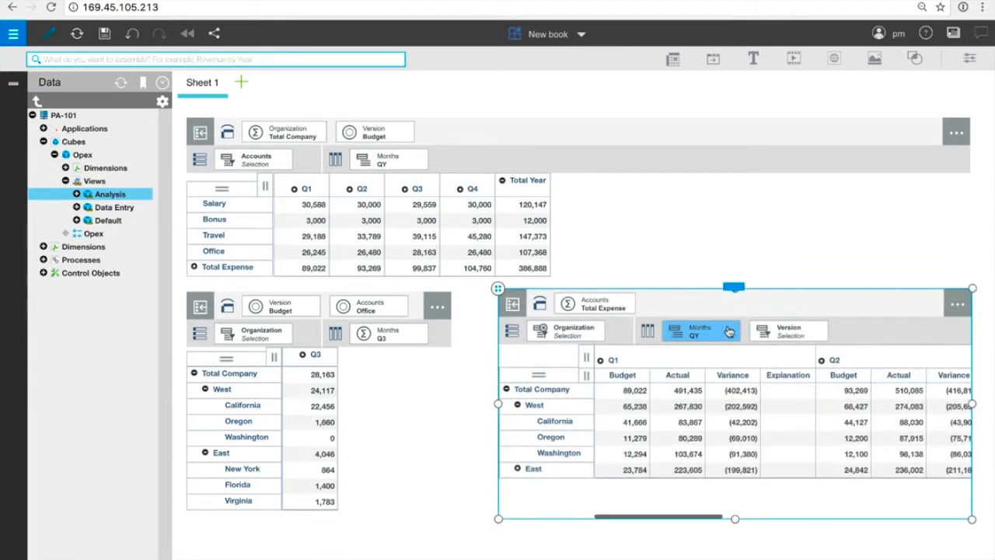
pyautogui.moveTo(704, 331)
pyautogui.mouseDown()
pyautogui.moveTo(724, 319)
pyautogui.moveTo(696, 305)
pyautogui.mouseUp()
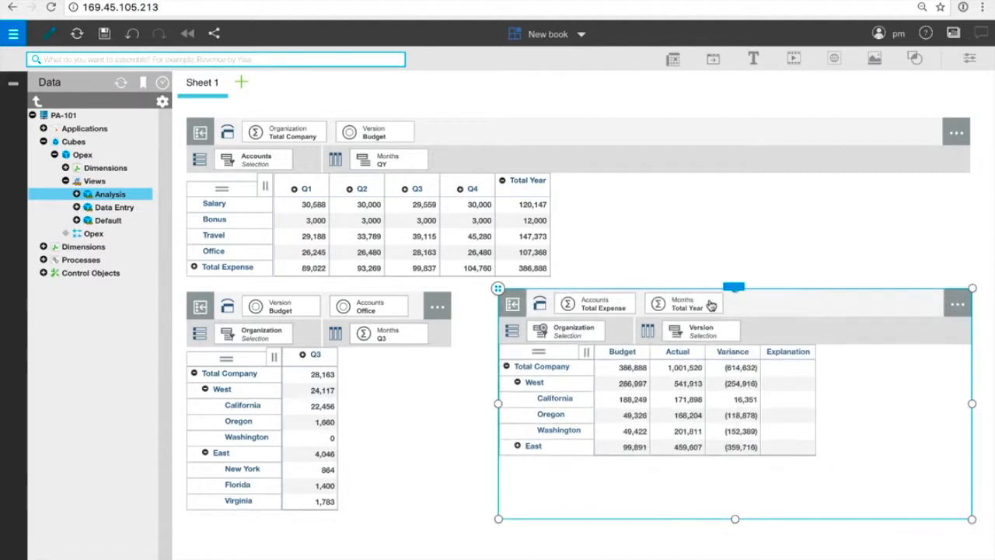
# Filter the Analysis view to the Office account and the month of Jul
pyautogui.click(592, 305)
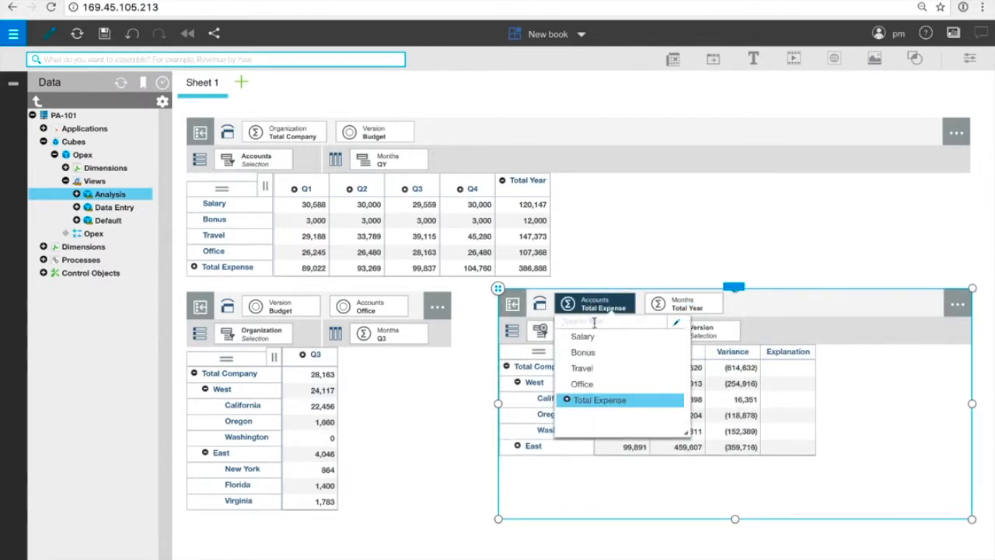
pyautogui.click(603, 384)
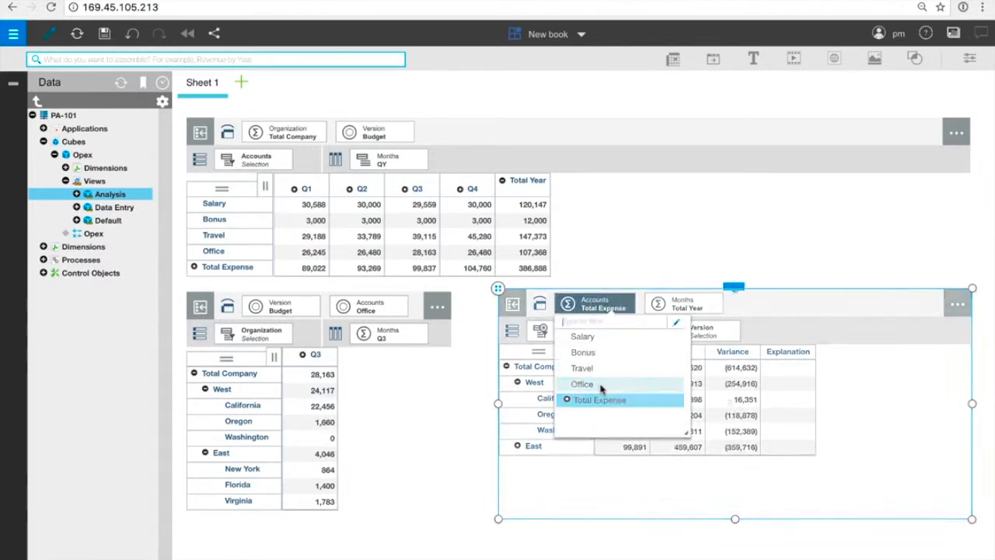
pyautogui.click(689, 300)
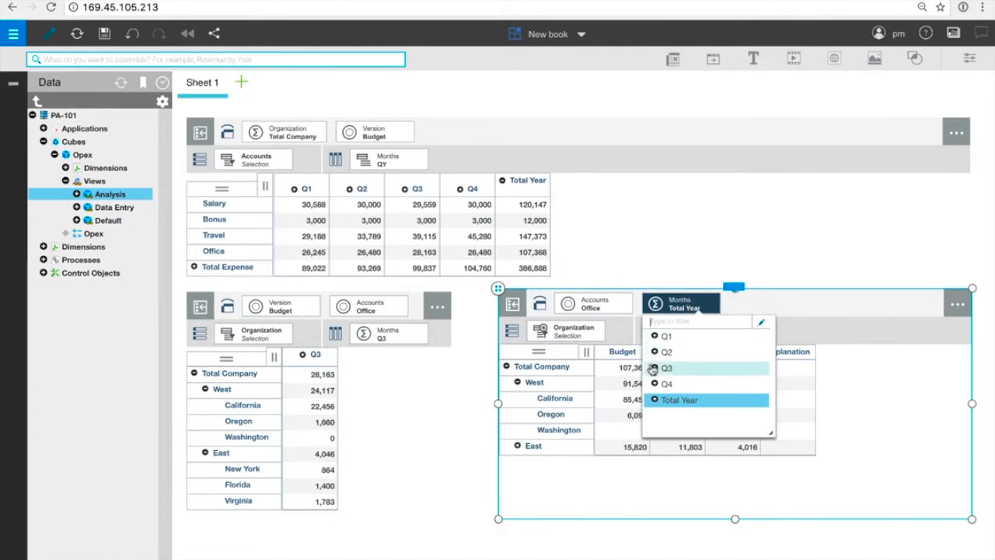
pyautogui.click(656, 369)
pyautogui.click(676, 389)
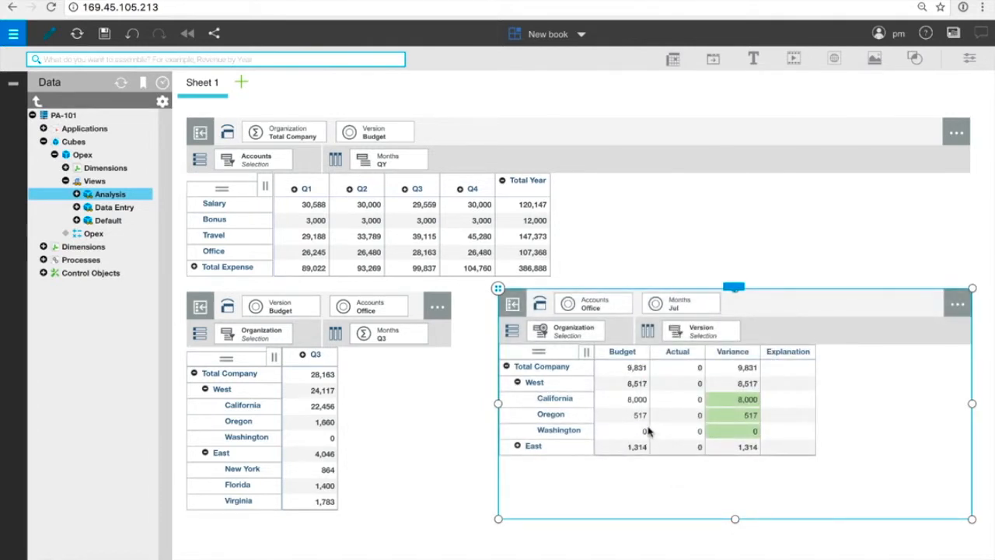
# Try a Jul Office budget of 9k for California in the Analysis view and roll back the data change
pyautogui.click(637, 401)
pyautogui.write('9k')
pyautogui.press('Return')
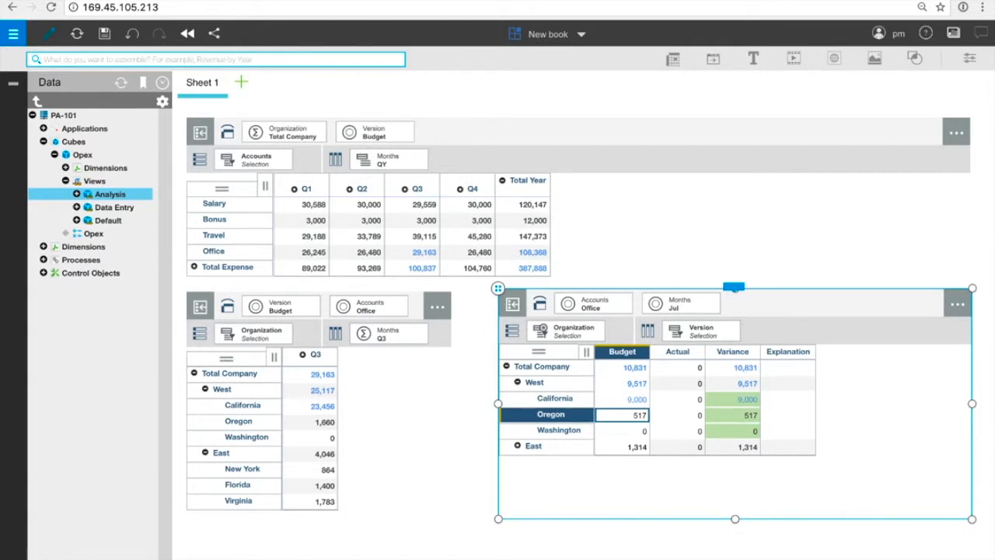
pyautogui.click(188, 35)
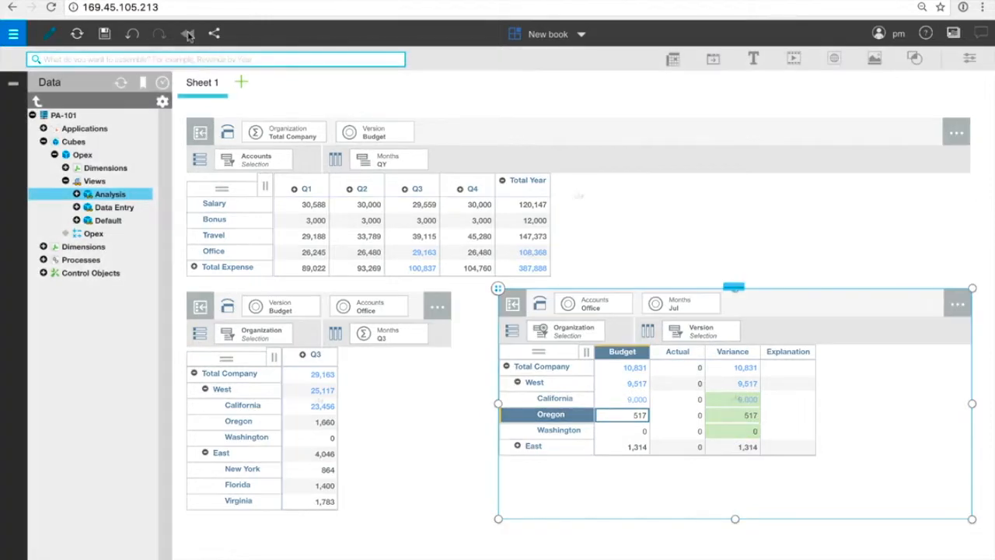
# Set California's Jul Office budget to 10k in the Analysis view
pyautogui.click(629, 400)
pyautogui.write('10k')
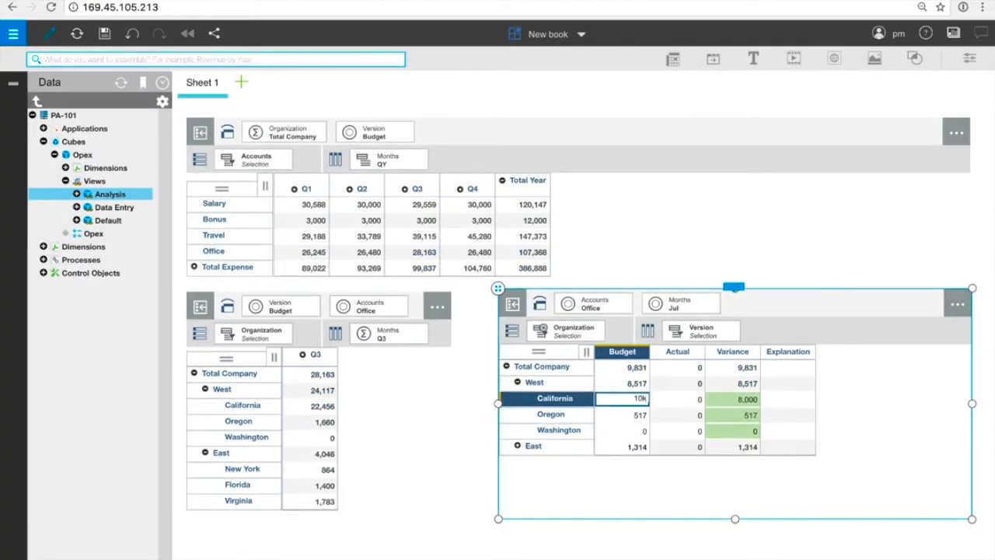
pyautogui.press('Return')
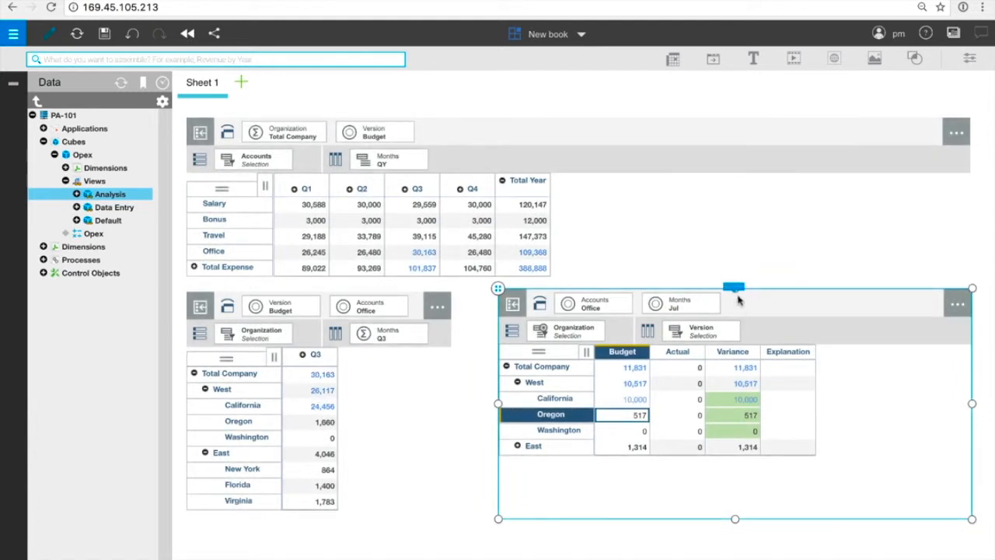
# Compare the budget figures by switching the Analysis view to the Base sandbox and back to Best Case
pyautogui.moveTo(734, 289)
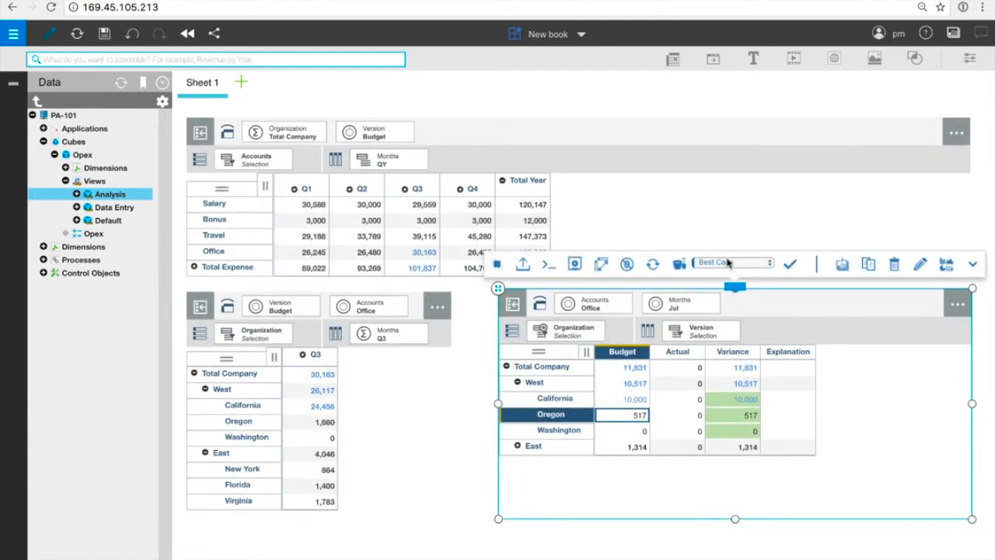
pyautogui.click(727, 263)
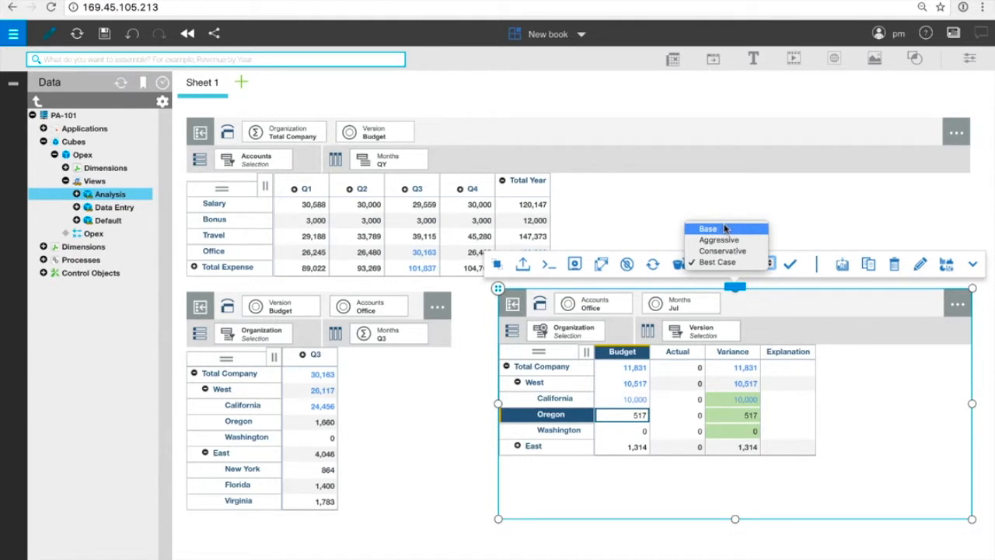
pyautogui.click(725, 229)
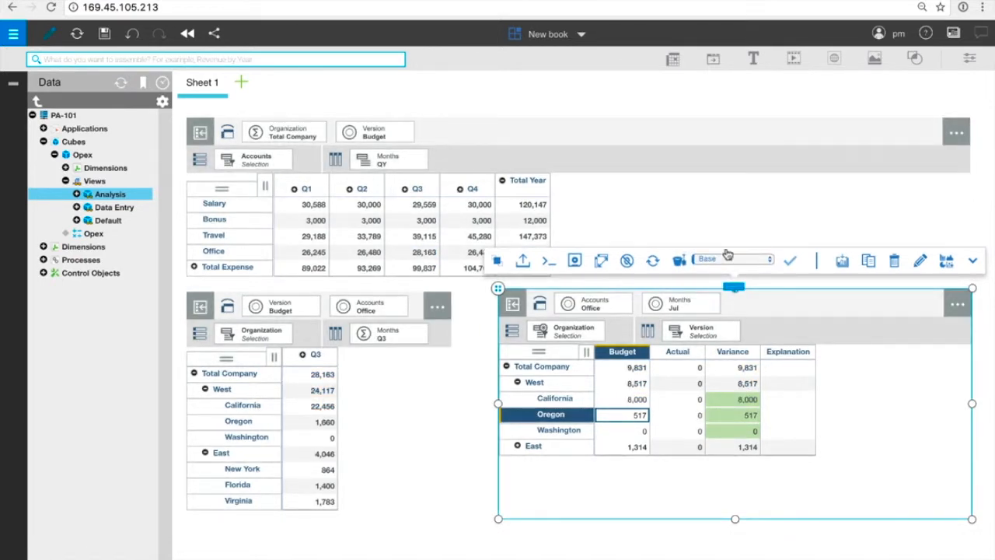
pyautogui.click(727, 259)
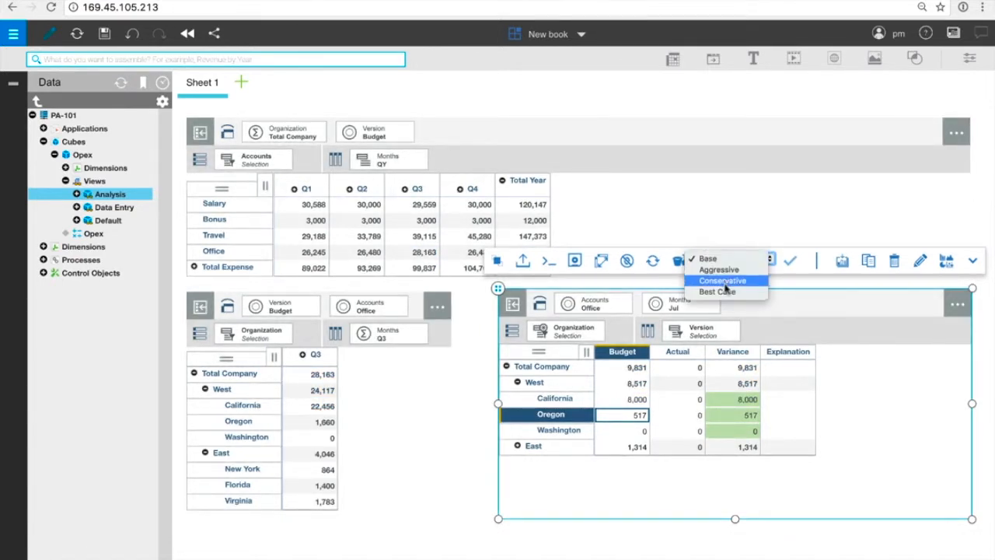
pyautogui.click(724, 292)
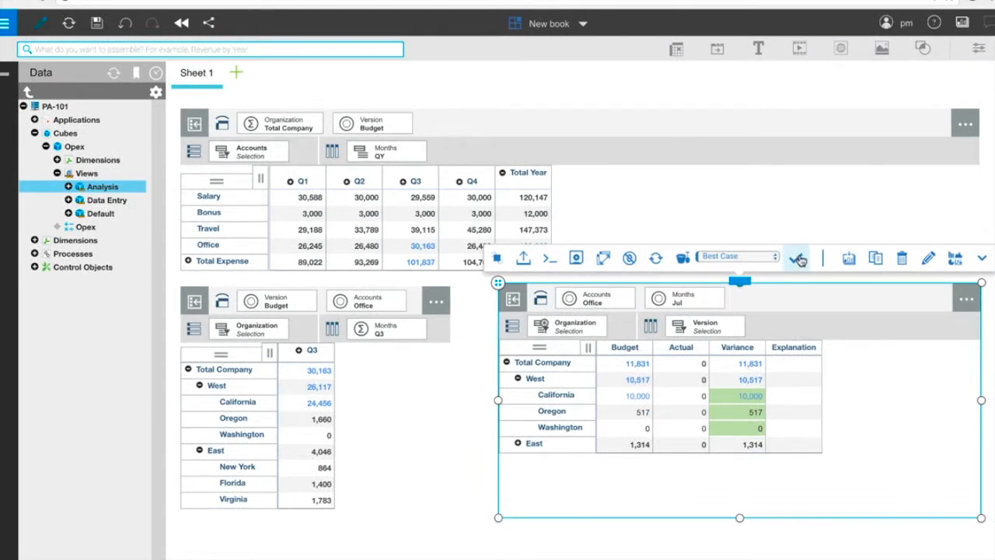
# Commit the Best Case sandbox data from the Analysis view to the base
pyautogui.click(798, 259)
pyautogui.click(740, 370)
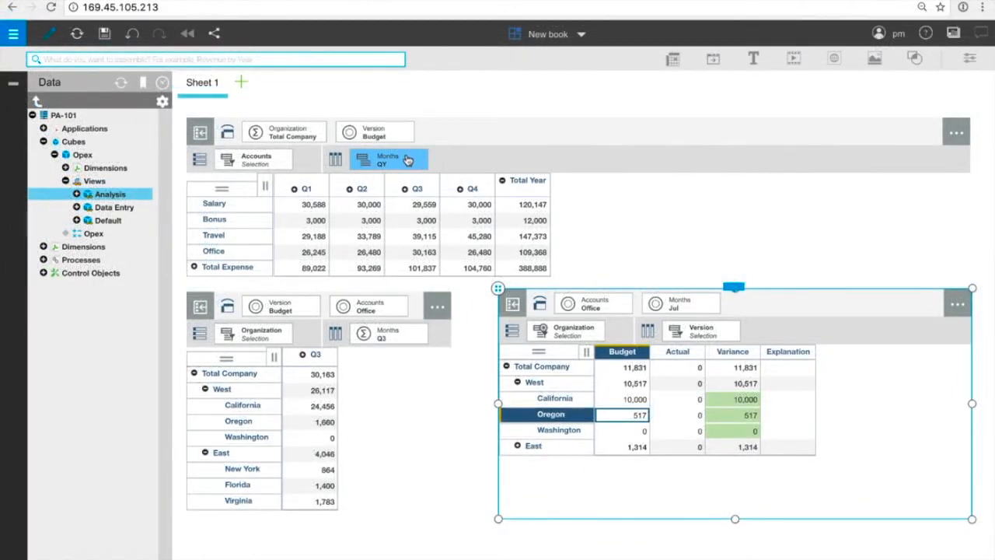
# Set the quarterly view to the MY months subset and the California organization, with the data tree hidden
pyautogui.click(408, 159)
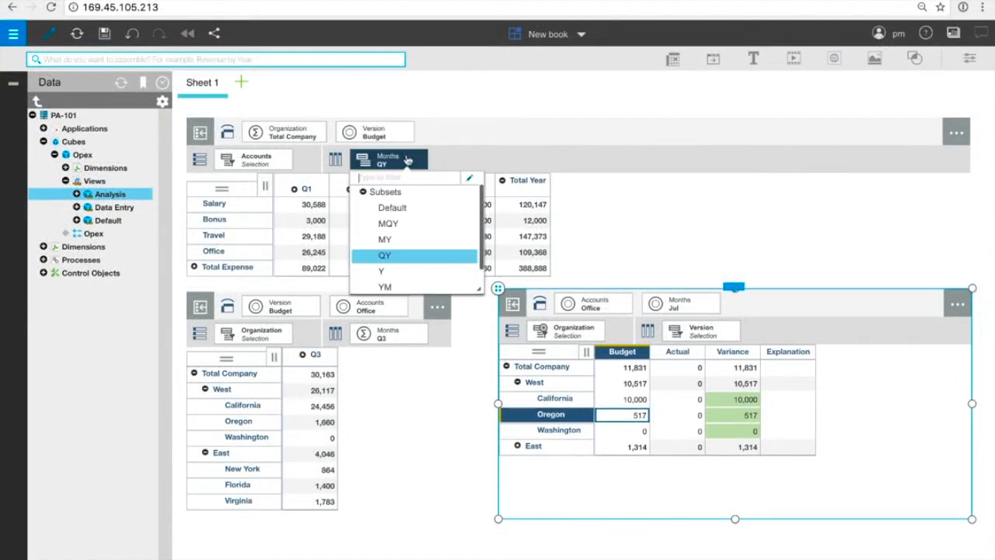
pyautogui.click(410, 243)
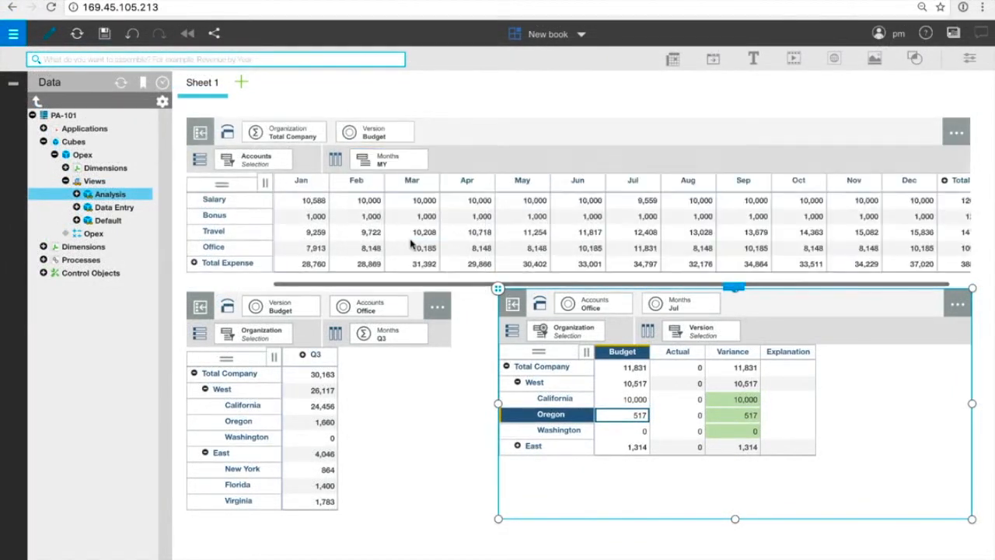
pyautogui.click(13, 82)
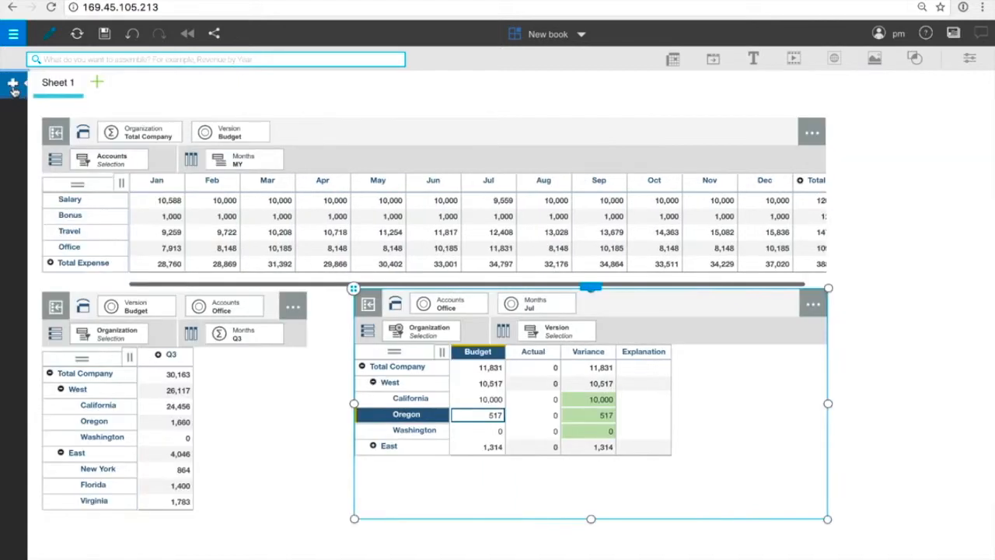
pyautogui.click(142, 133)
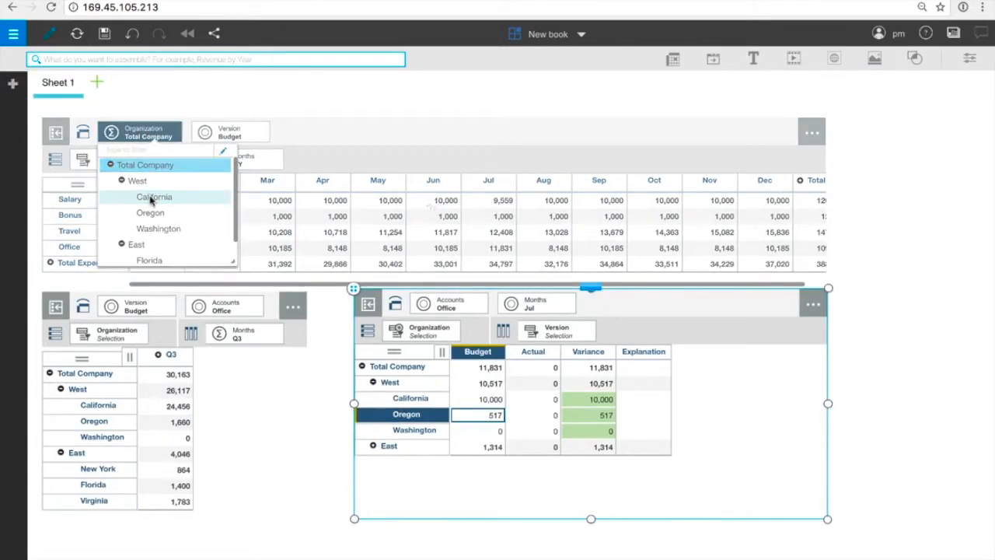
pyautogui.click(153, 199)
# Set California's January Salary to 10,000 and fill the same value across February to December
pyautogui.click(163, 204)
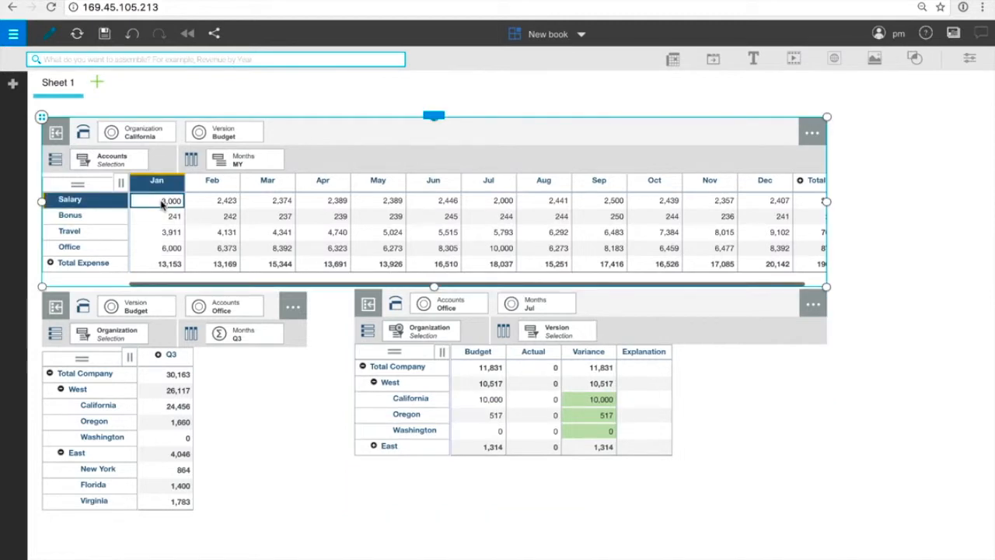
pyautogui.write('10,000')
pyautogui.press('Return')
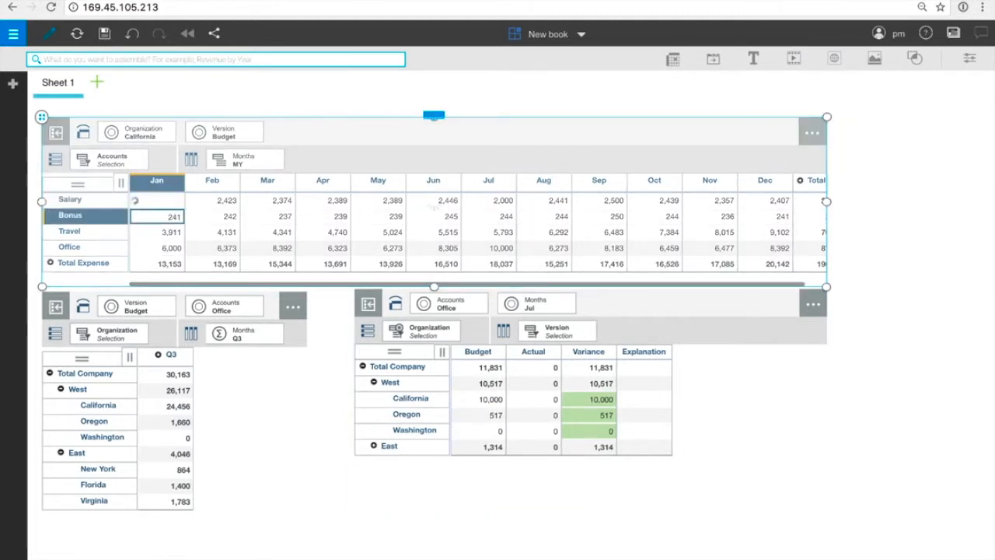
pyautogui.click(206, 204)
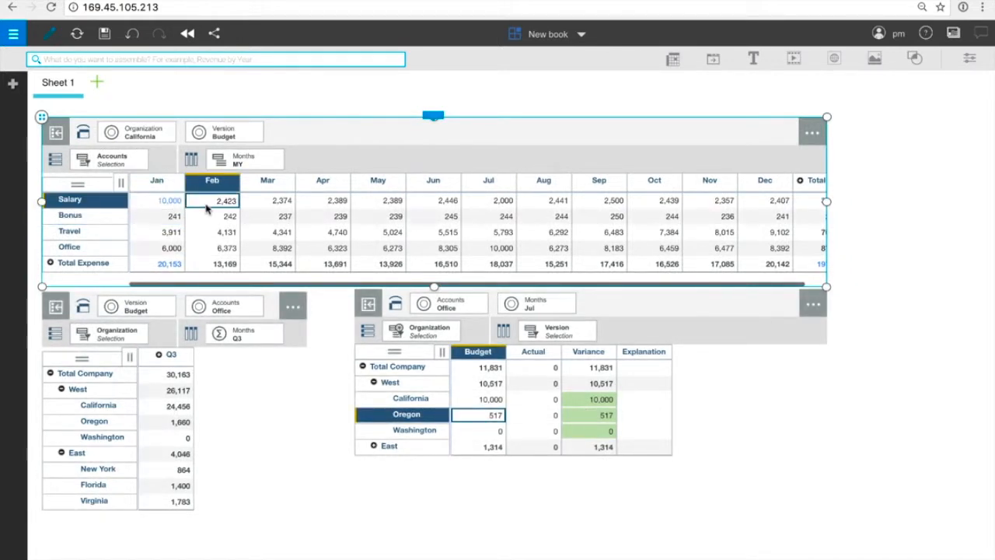
pyautogui.write('1000')
pyautogui.press('Return')
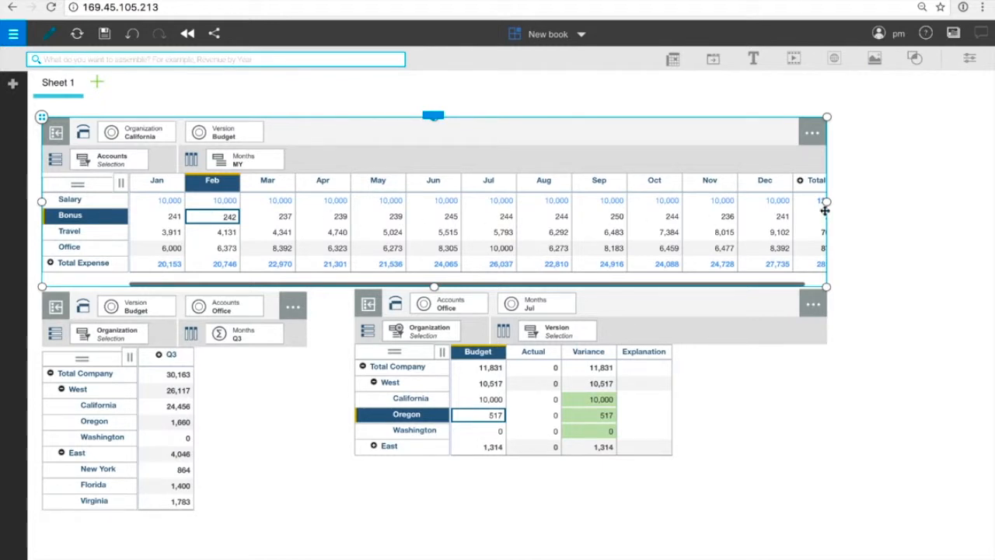
# Widen the California view and spread Total Year Bonus as a 10% relative percent adjustment of Opex Salary, replacing existing values
pyautogui.moveTo(826, 201); pyautogui.dragTo(911, 200)
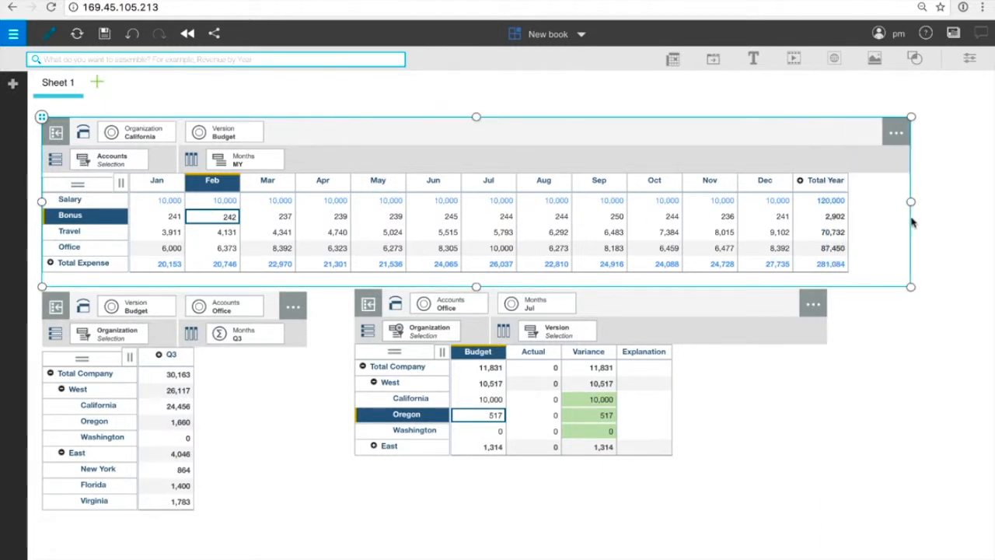
pyautogui.rightClick(827, 220)
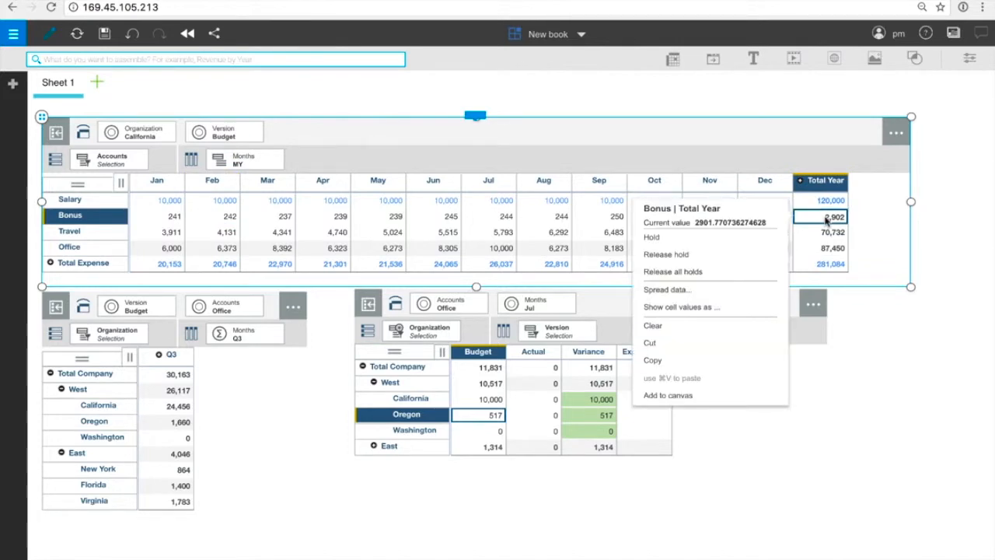
pyautogui.click(737, 291)
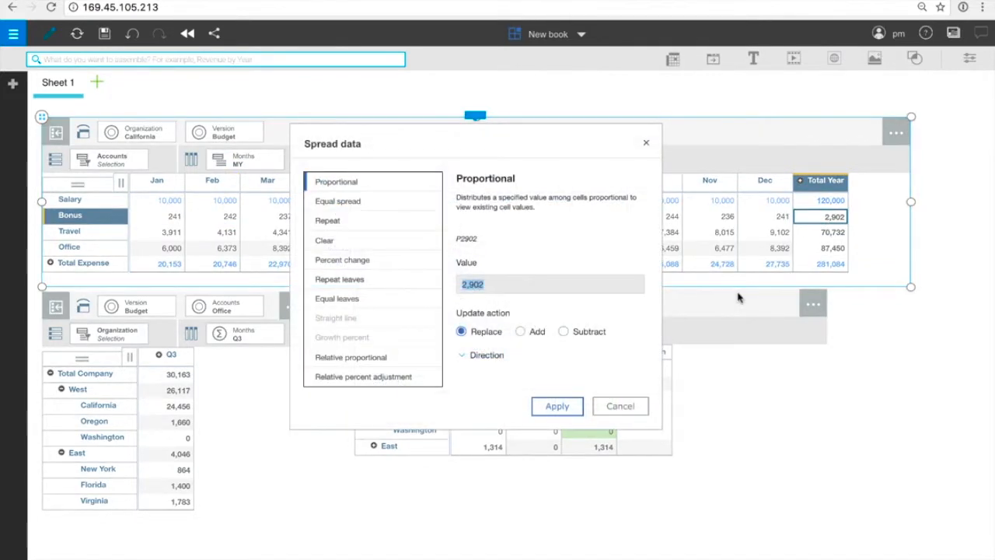
pyautogui.click(410, 378)
pyautogui.click(499, 291)
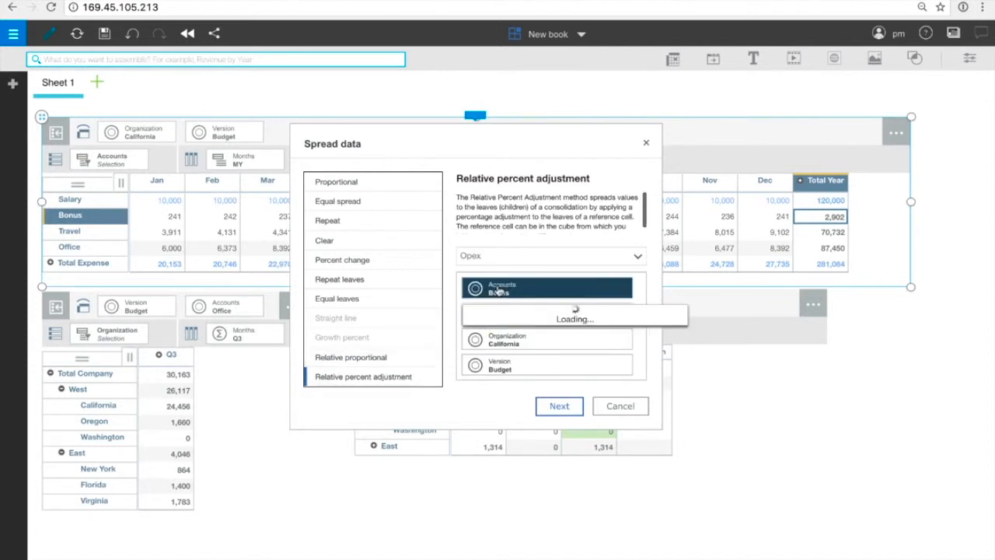
pyautogui.click(500, 339)
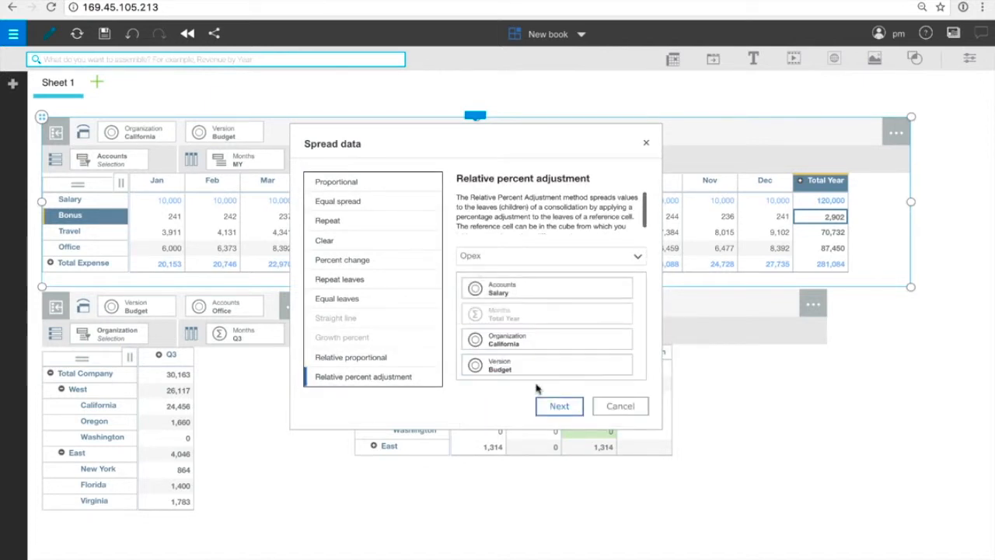
pyautogui.click(557, 409)
pyautogui.click(475, 273)
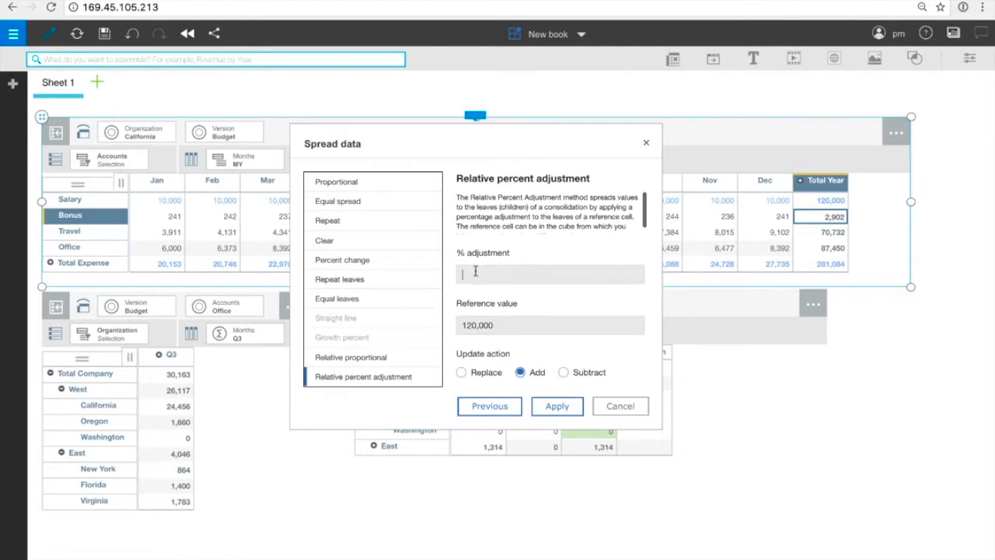
pyautogui.write('10')
pyautogui.click(461, 373)
pyautogui.click(558, 407)
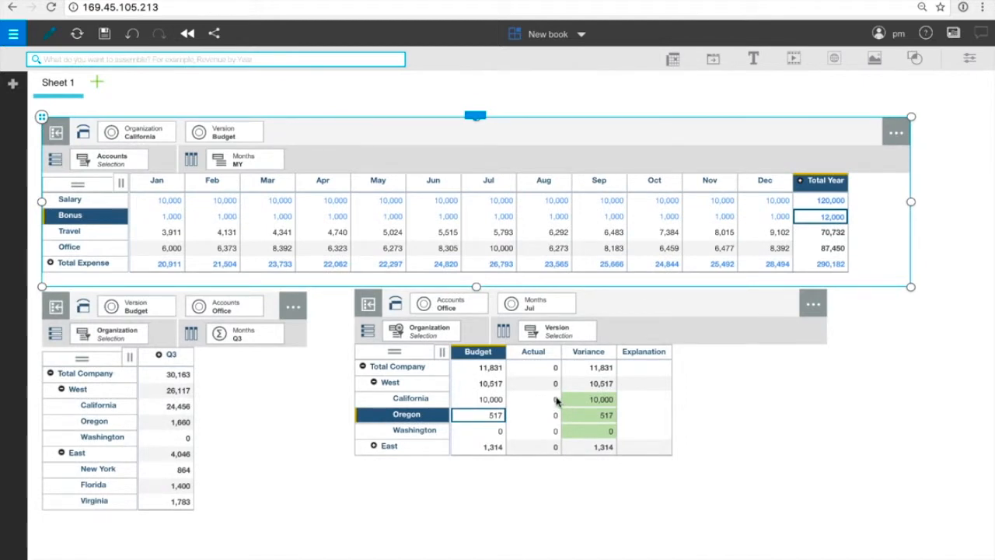
# Paste the copied 4-4-5 pattern into the Travel row from January and spread a Total Year of 104,000 over it
pyautogui.click(161, 231)
pyautogui.press('super+v')
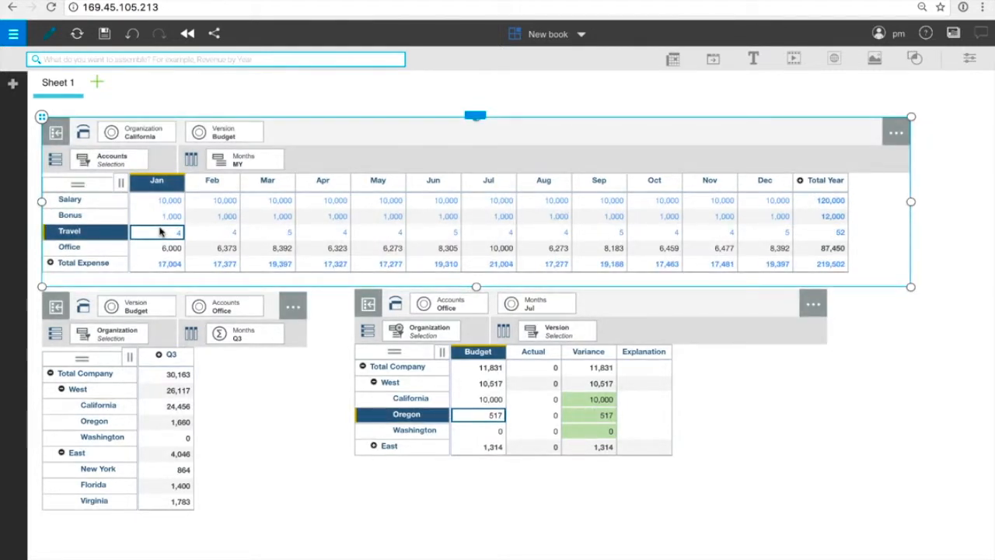
pyautogui.click(835, 233)
pyautogui.write('104')
pyautogui.write('8')
pyautogui.press('Return')
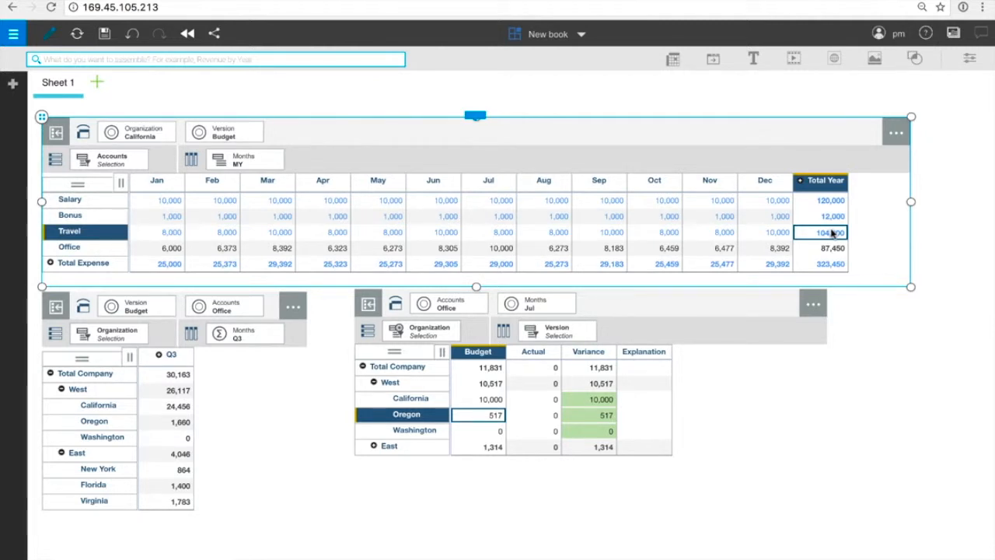
# Increase California's Total Year Travel by 10% with the inc10 command
pyautogui.write('in')
pyautogui.write('c10')
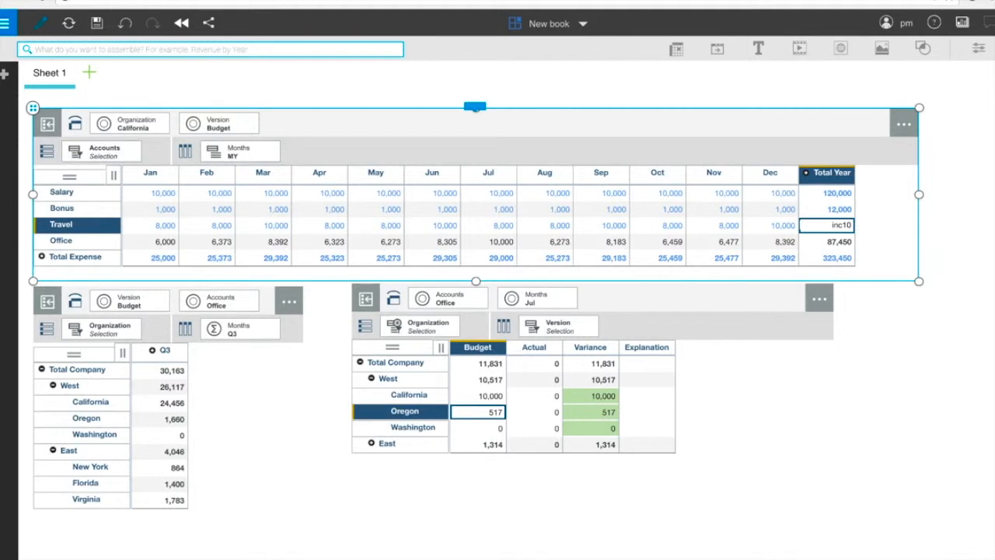
pyautogui.press('Return')
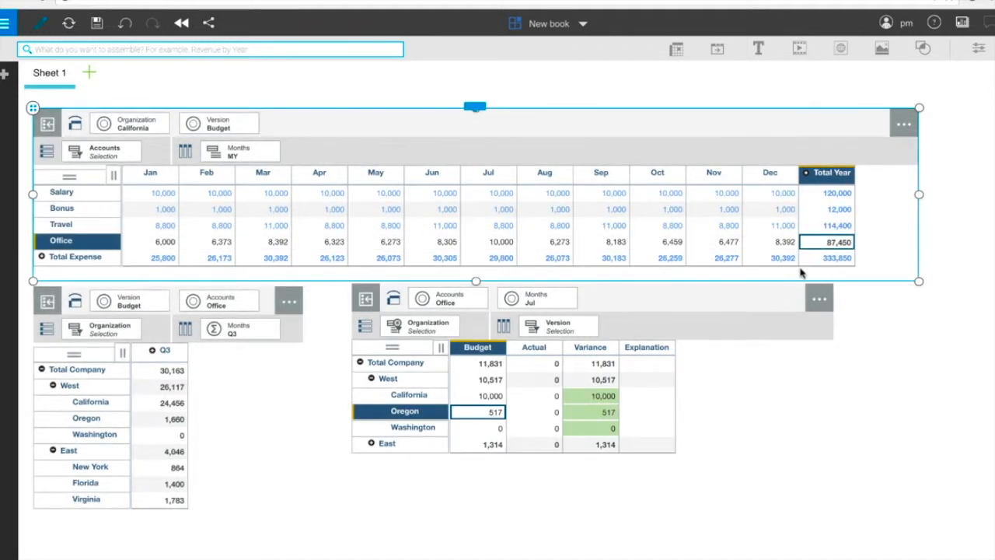
# Commit the Best Case changes to California's Salary, Bonus and Travel budgets to the base
pyautogui.moveTo(471, 112)
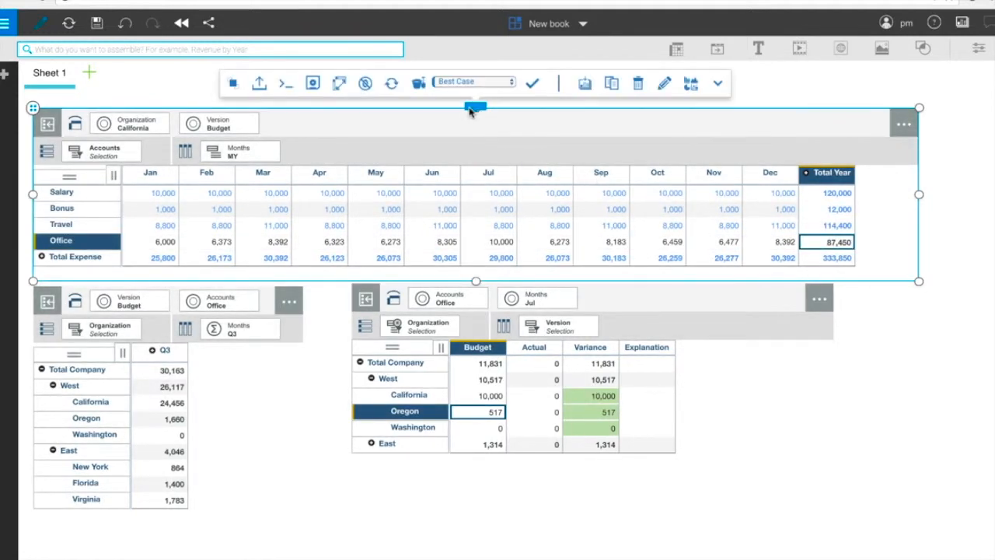
pyautogui.click(532, 82)
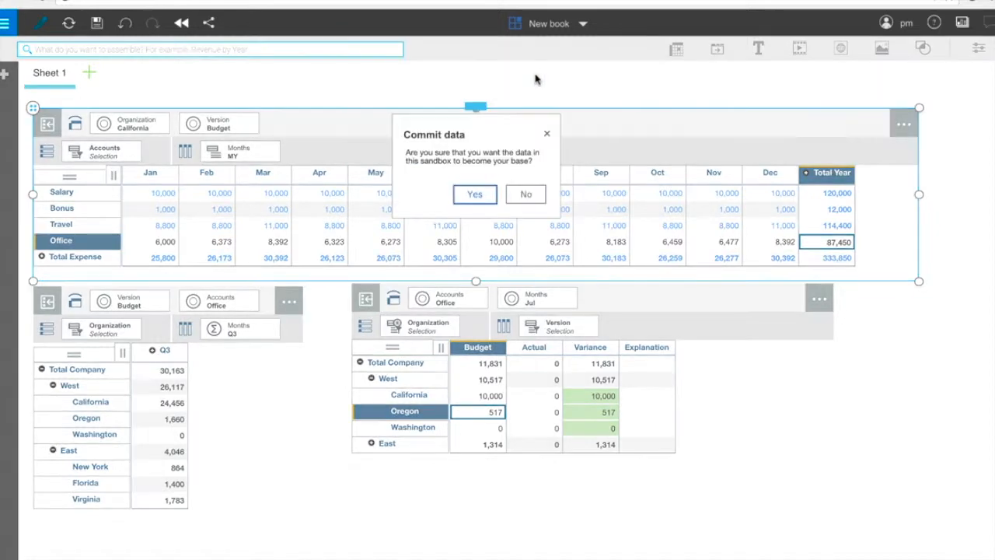
pyautogui.click(475, 195)
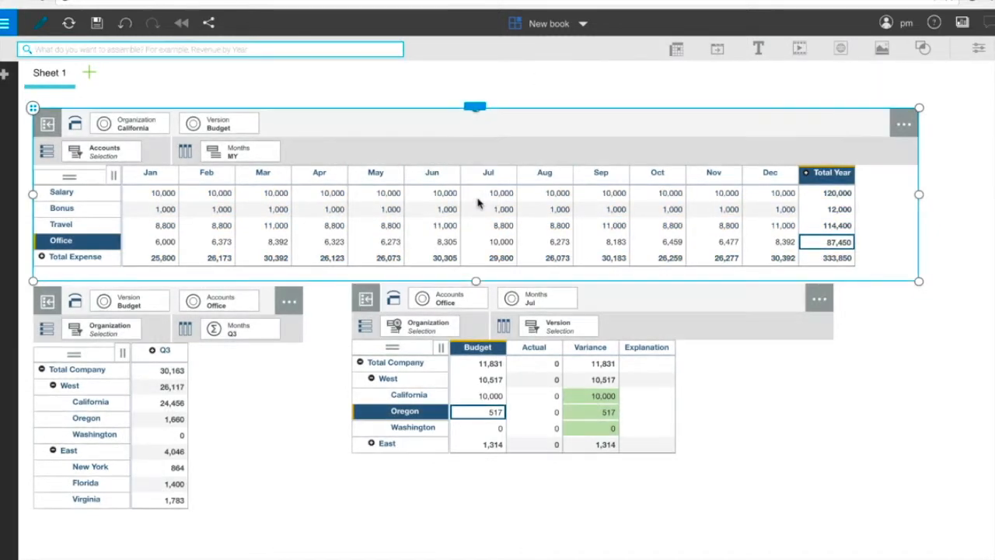
# Hold the Total Year cells of Salary and Bonus and decrease Total Year Total Expense by 10% with dec10
pyautogui.click(819, 195)
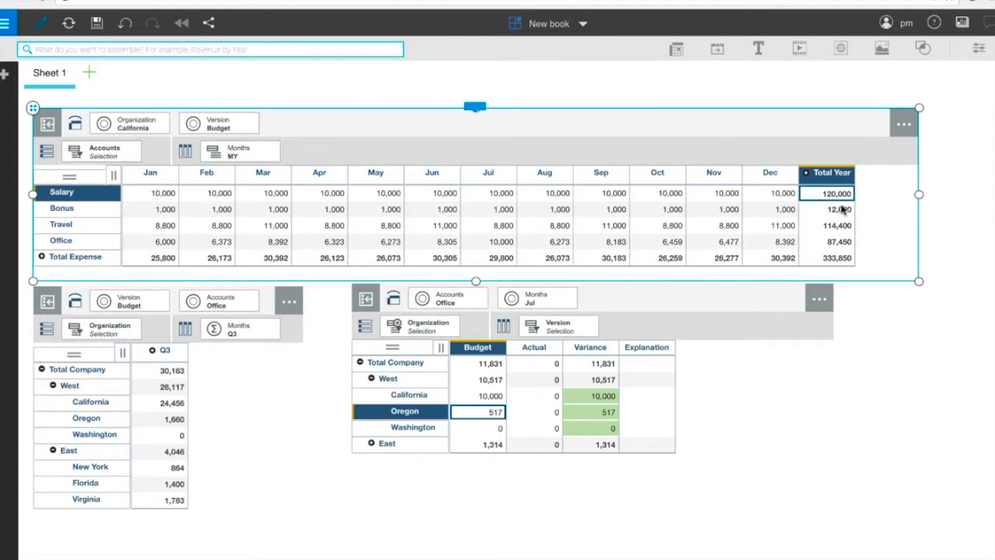
pyautogui.keyDown('shift'); pyautogui.click(846, 209); pyautogui.keyUp('shift')
pyautogui.rightClick(843, 210)
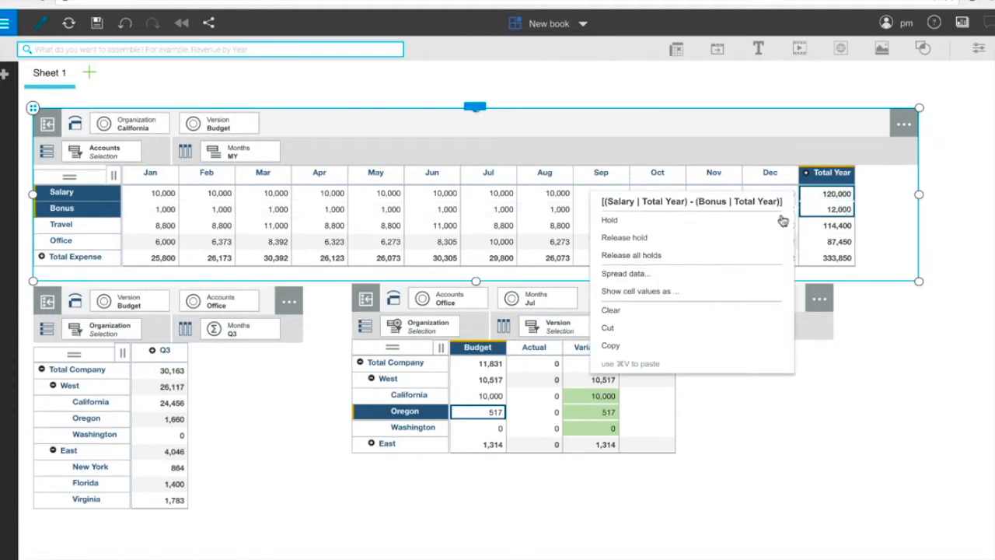
pyautogui.click(702, 222)
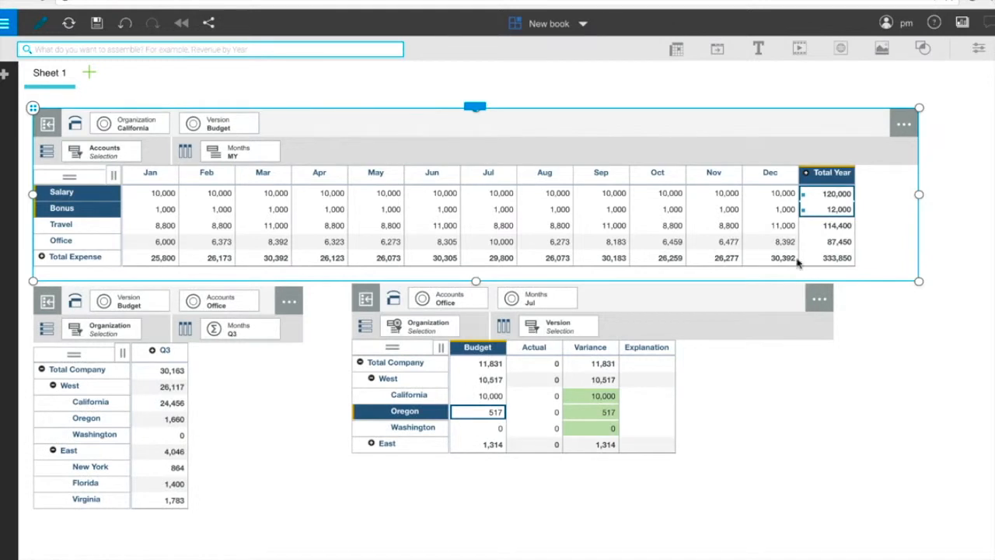
pyautogui.click(821, 262)
pyautogui.write('dec10')
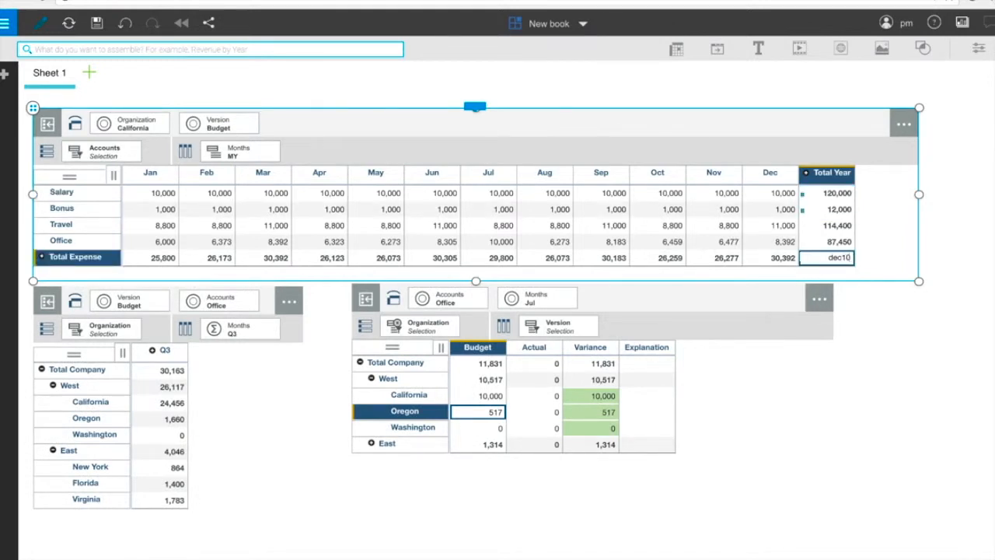
pyautogui.press('Return')
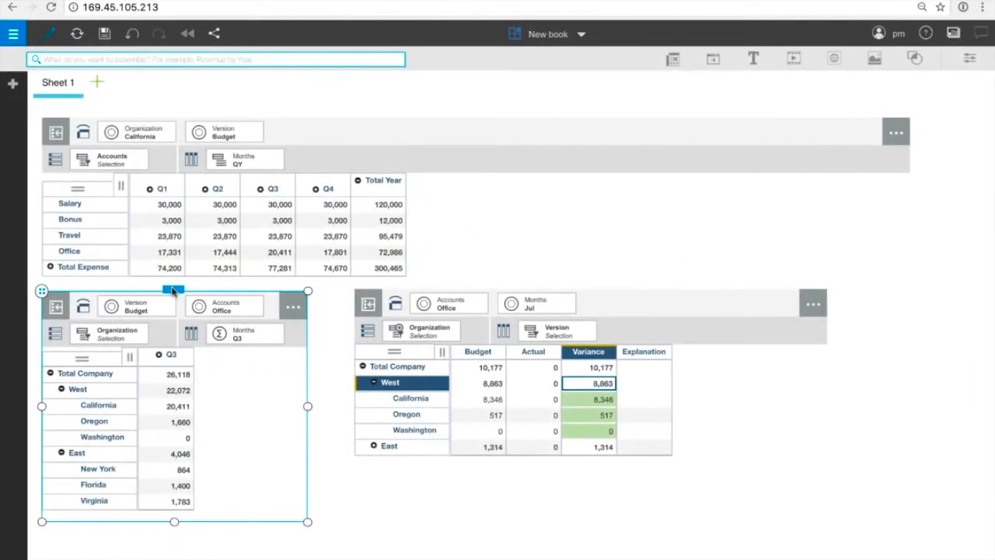
# Suppress the zero-value rows in the Q3 Office view by organization
pyautogui.click(174, 290)
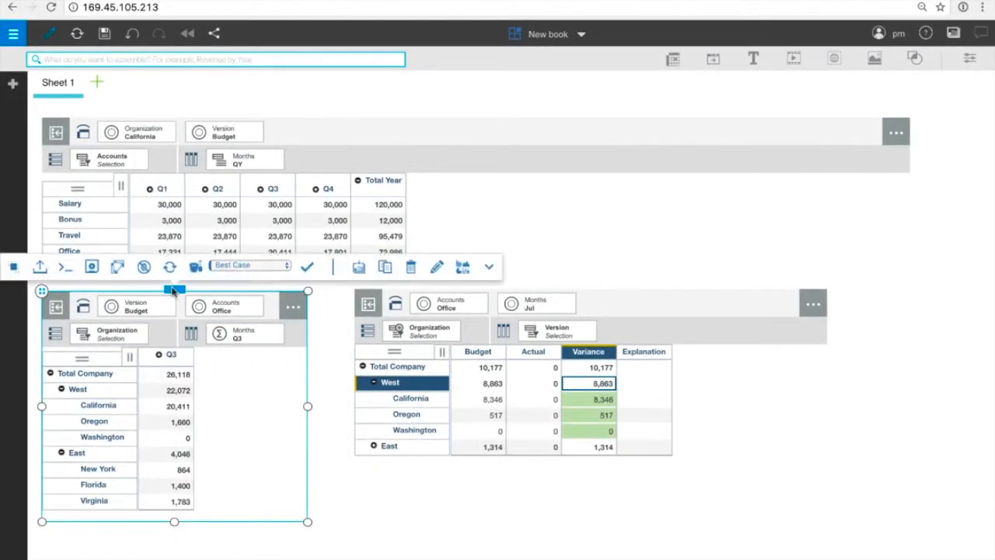
pyautogui.click(145, 268)
pyautogui.click(142, 349)
pyautogui.click(149, 407)
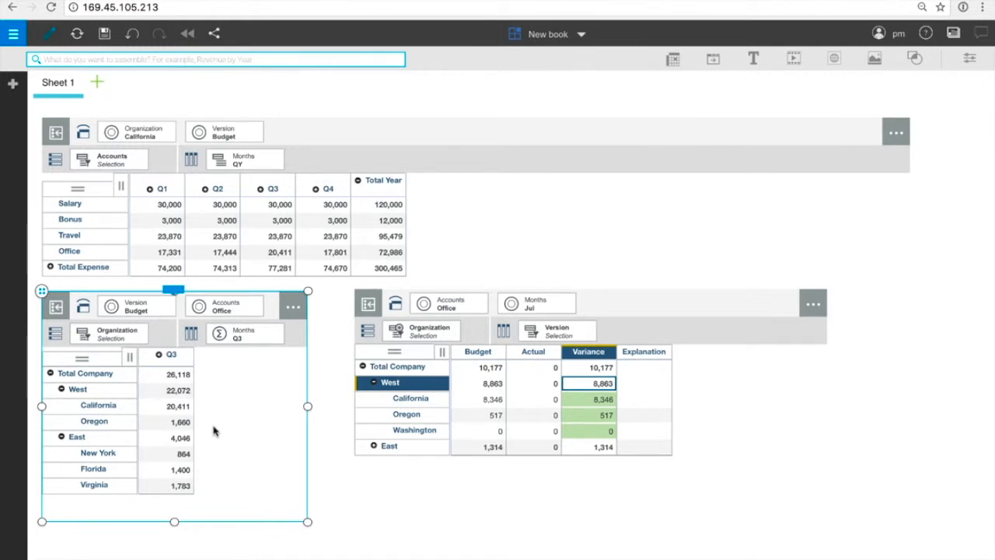
# Switch the organization of the accounts-by-quarter view to Oregon with the typed command Oregon
pyautogui.click(296, 140)
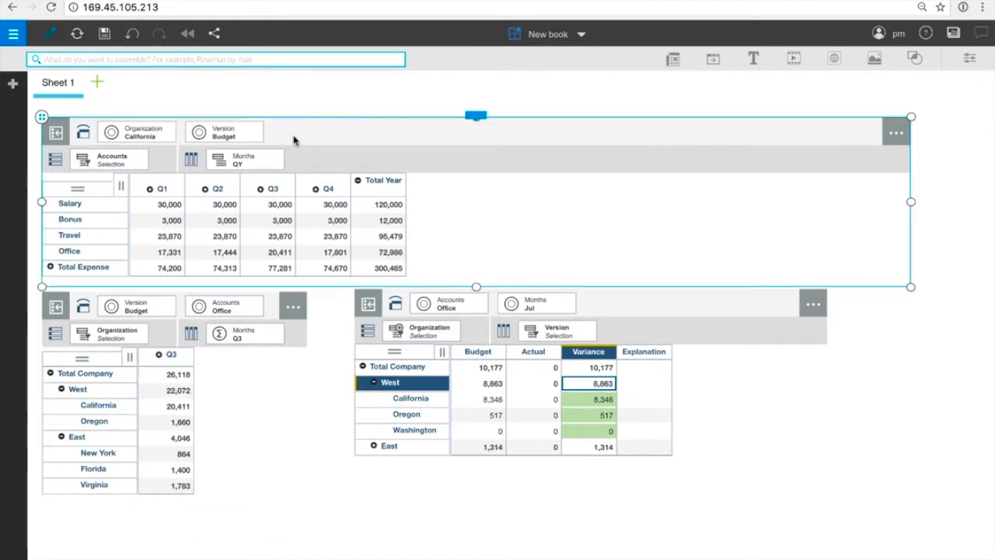
pyautogui.moveTo(476, 116)
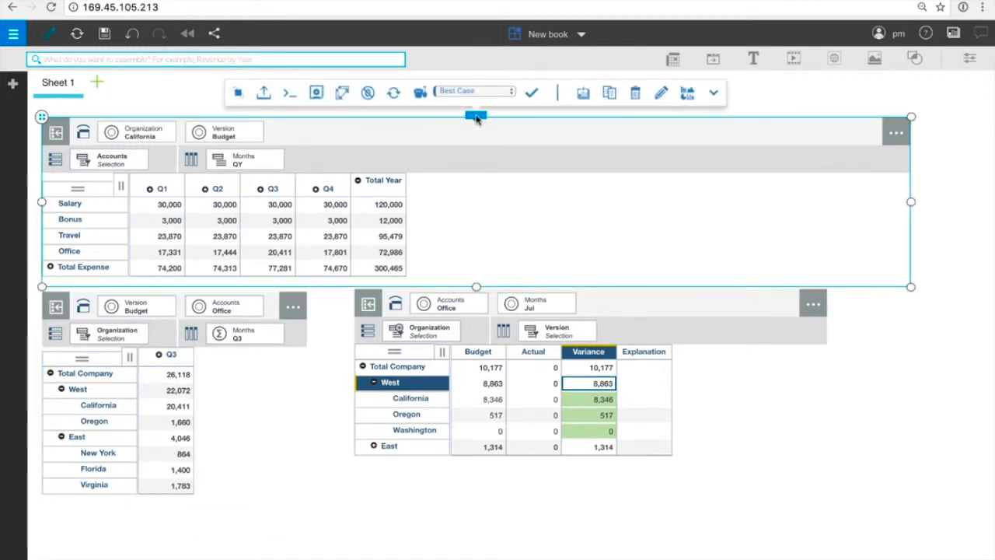
pyautogui.click(291, 94)
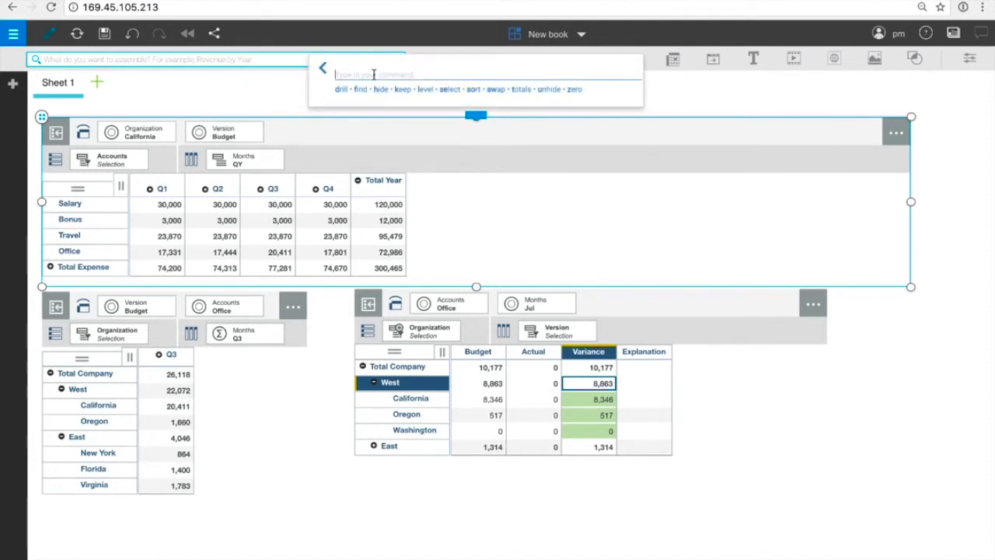
pyautogui.write('Oregon')
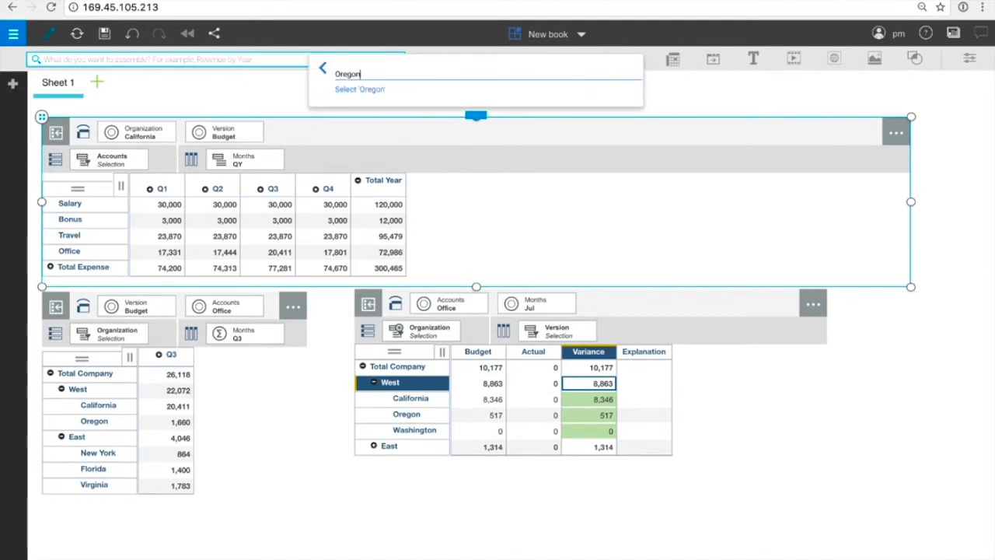
pyautogui.press('Return')
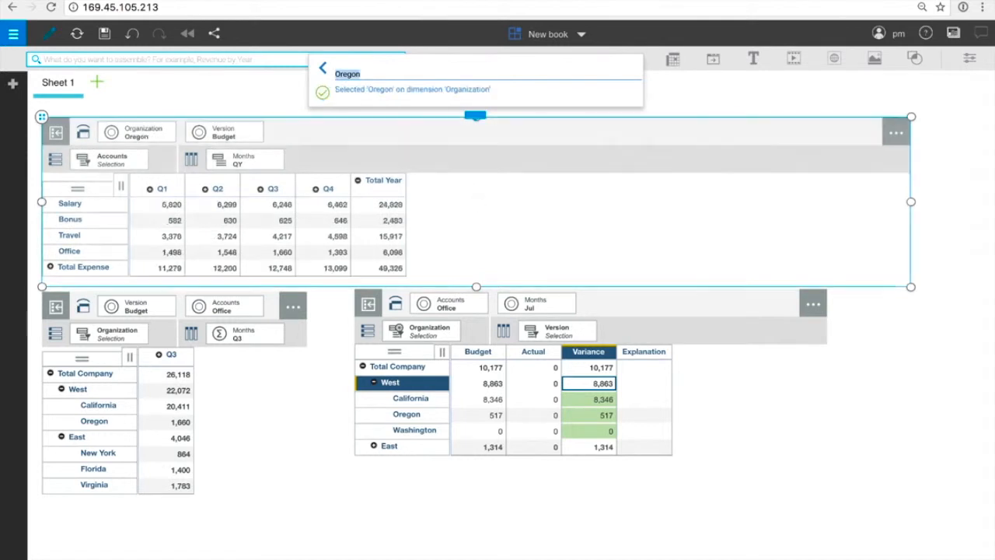
# Drill into Q1 of the accounts-by-quarter view with the typed command Drill Q1
pyautogui.press('BackSpace')
pyautogui.write('Drill Q1')
pyautogui.press('Return')
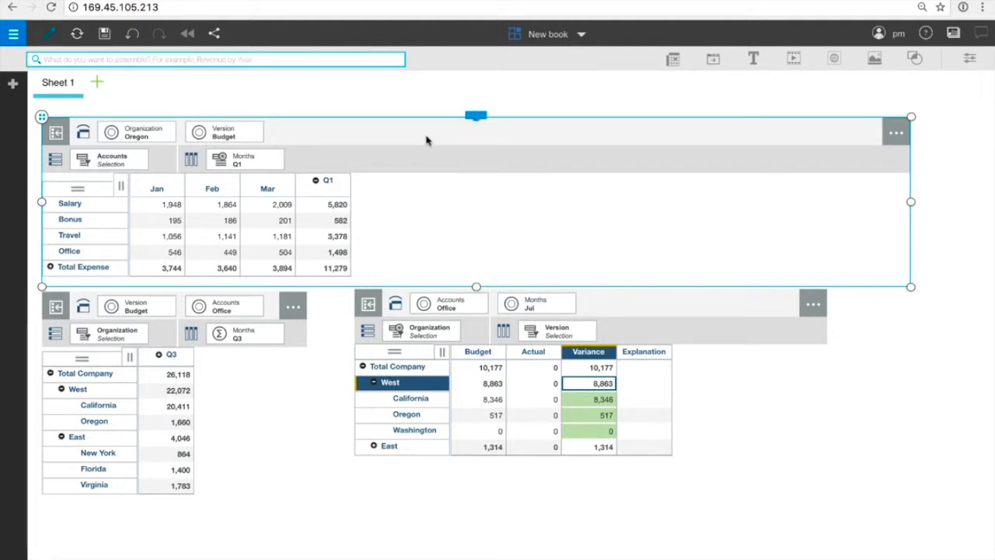
# Undo the Q1 drill and the switch of the organization to Oregon
pyautogui.click(133, 36)
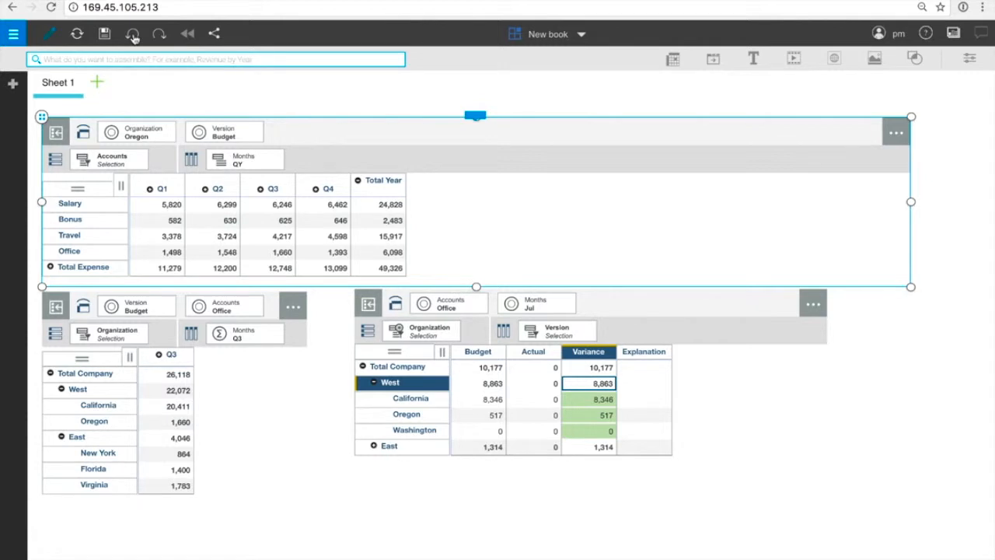
pyautogui.click(133, 36)
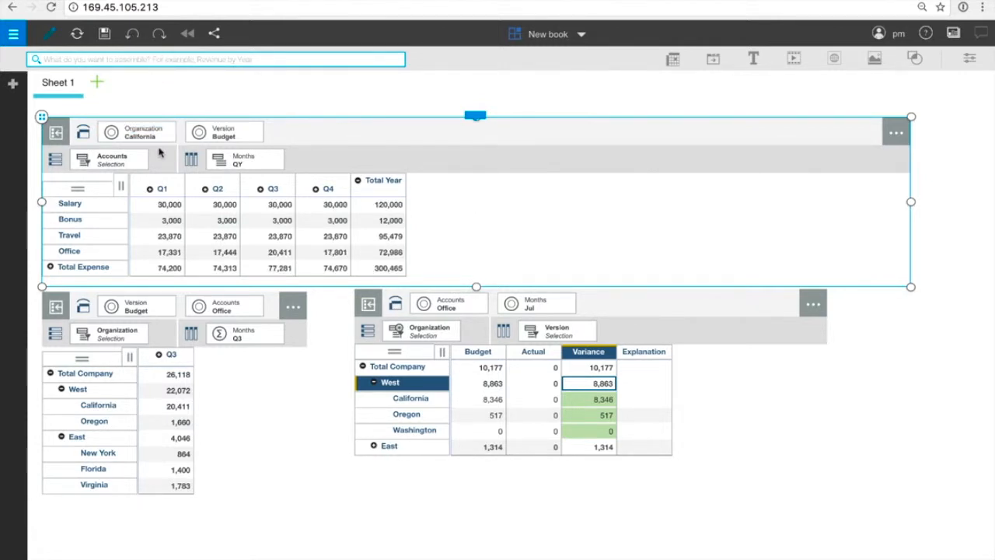
# Keep only the Q1 and Q2 columns in the California accounts view
pyautogui.click(172, 186)
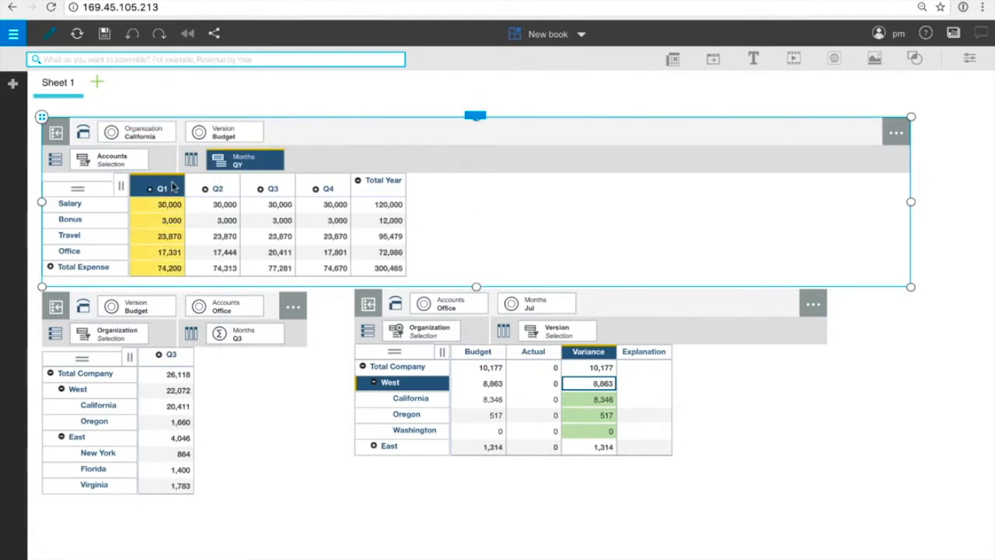
pyautogui.keyDown('ctrl'); pyautogui.click(231, 189); pyautogui.keyUp('ctrl')
pyautogui.rightClick(231, 188)
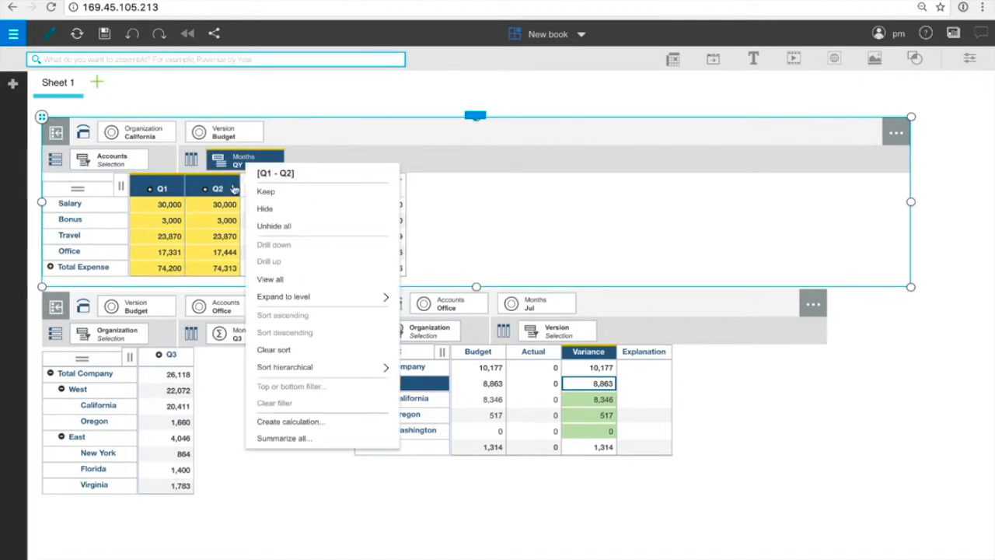
pyautogui.click(269, 191)
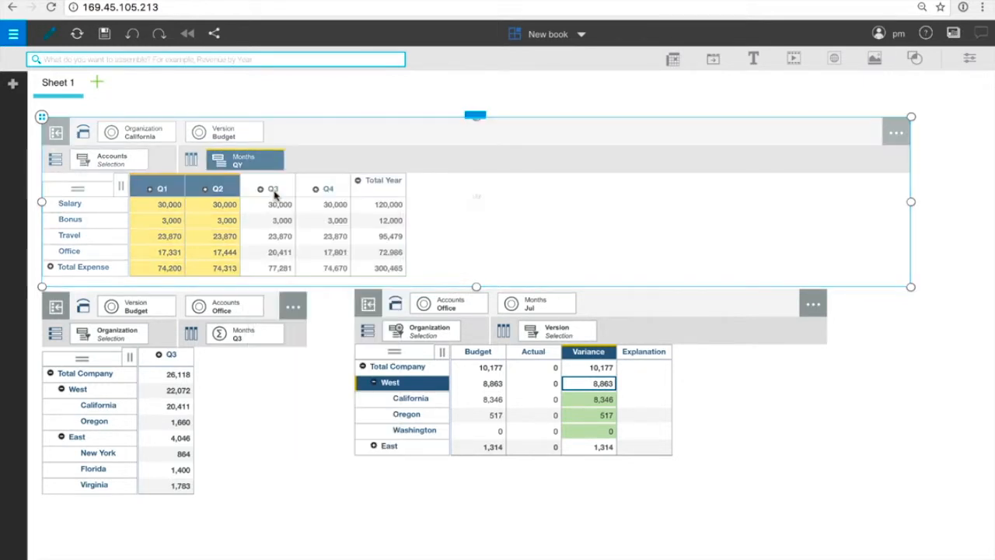
# Create a calculated column named H1 that adds Q1 and Q2 in the California accounts view
pyautogui.click(174, 185)
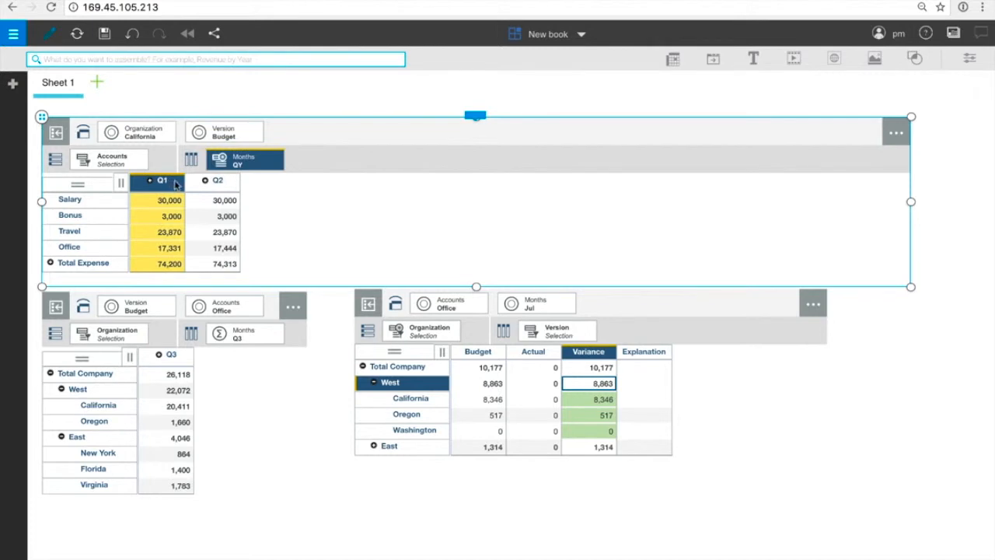
pyautogui.keyDown('ctrl'); pyautogui.click(233, 189); pyautogui.keyUp('ctrl')
pyautogui.rightClick(241, 185)
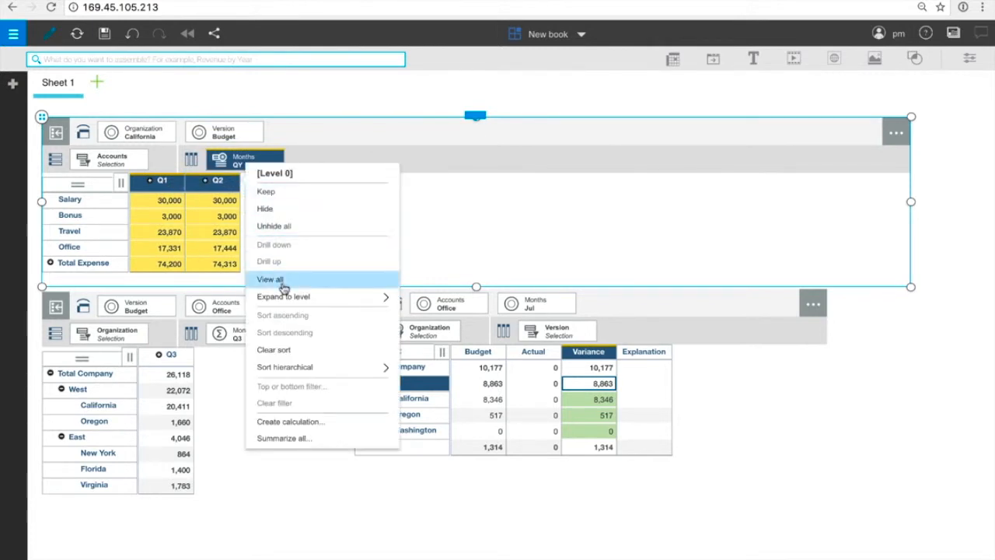
pyautogui.click(309, 422)
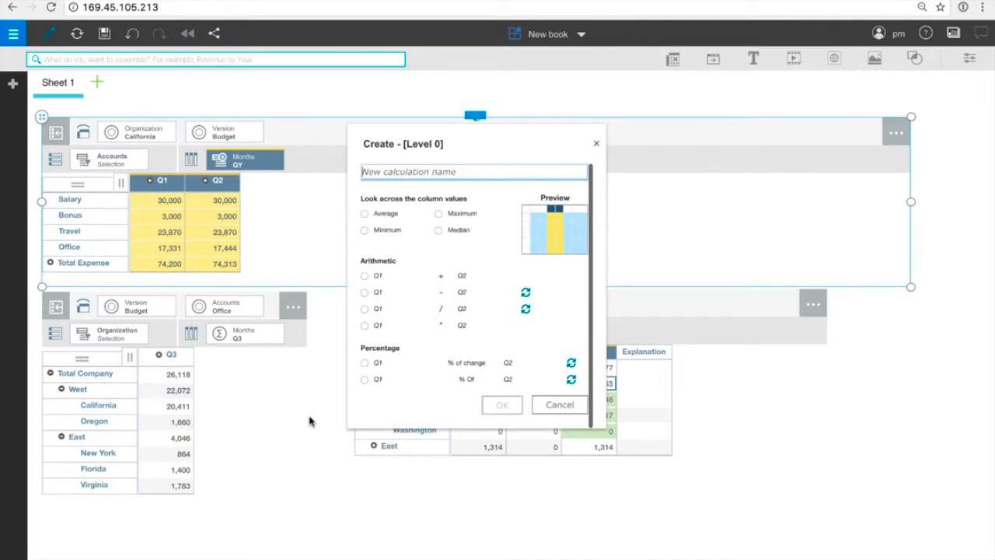
pyautogui.click(378, 277)
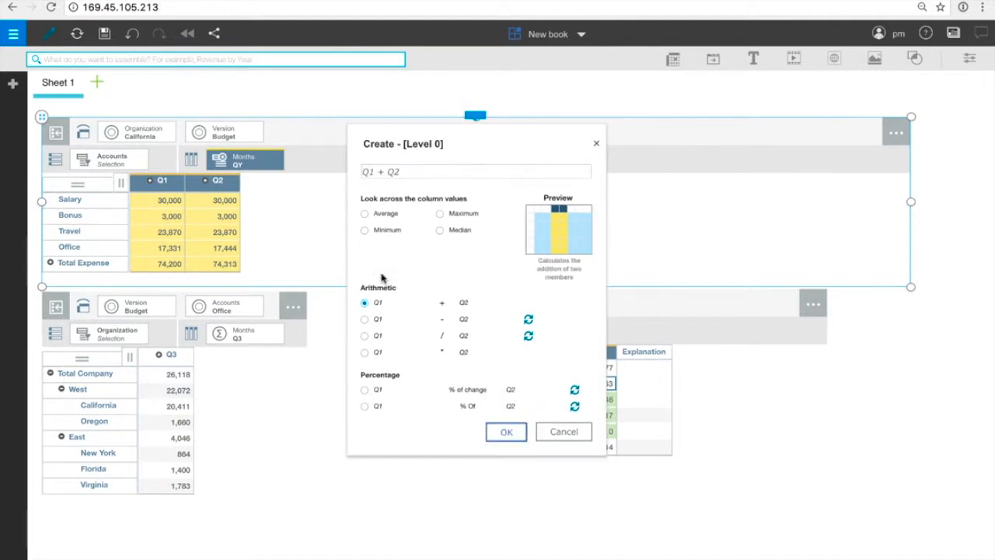
pyautogui.click(409, 171)
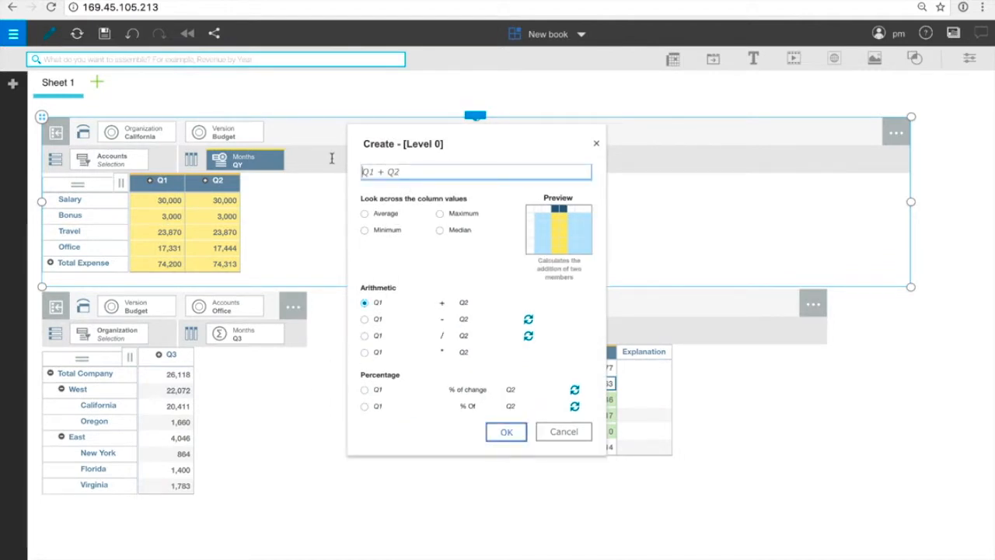
pyautogui.write('H1')
pyautogui.click(504, 433)
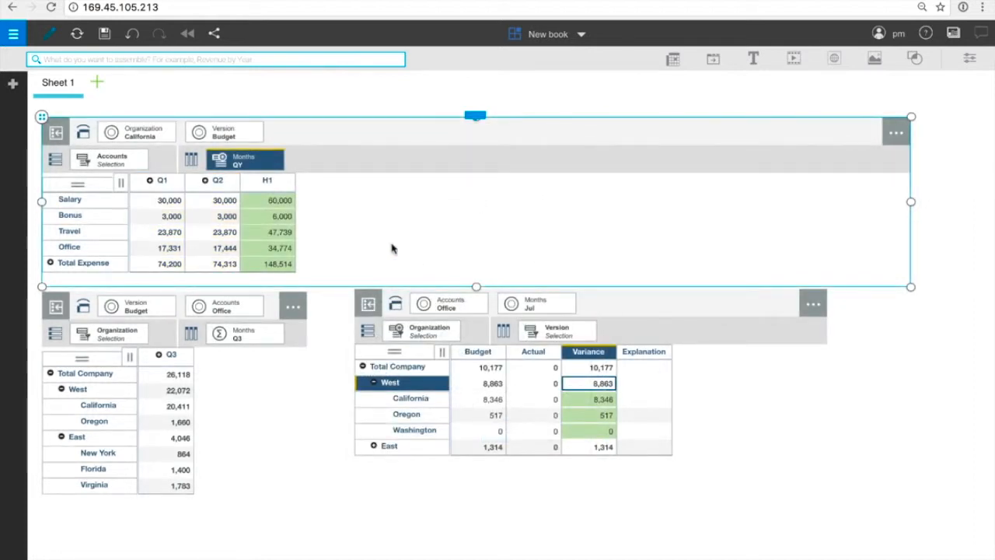
# Create a calculated column named % Total that shows H1 as a percentage of total
pyautogui.rightClick(288, 185)
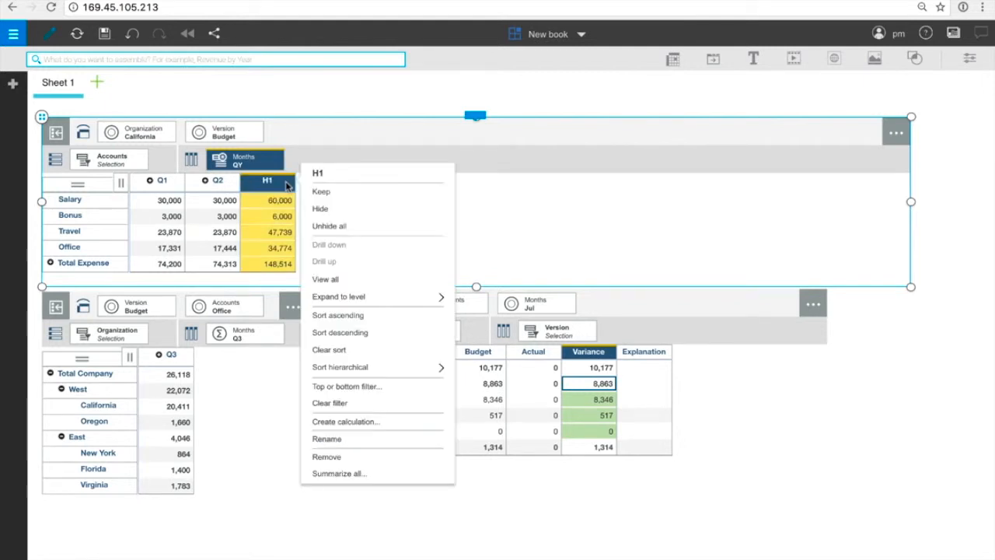
pyautogui.click(371, 422)
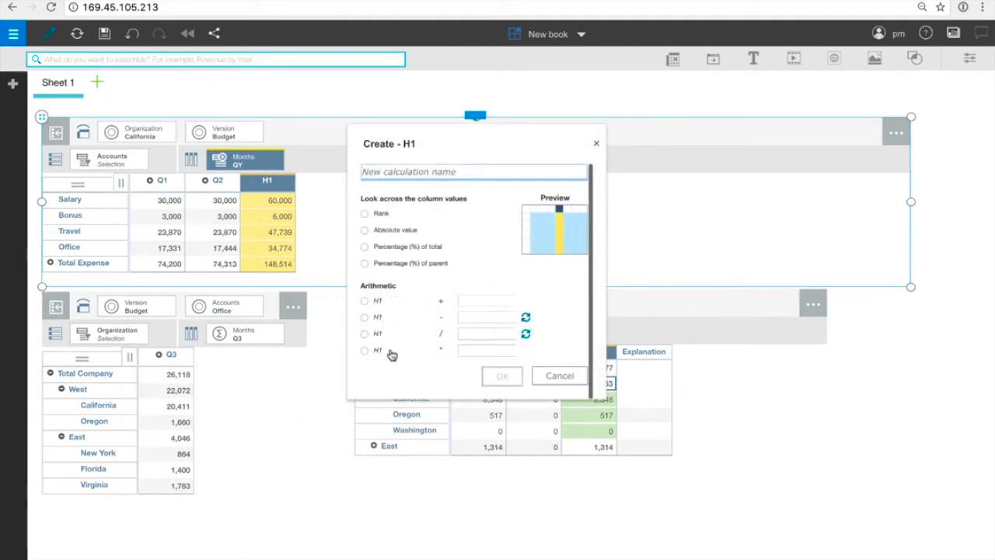
pyautogui.write('% Total')
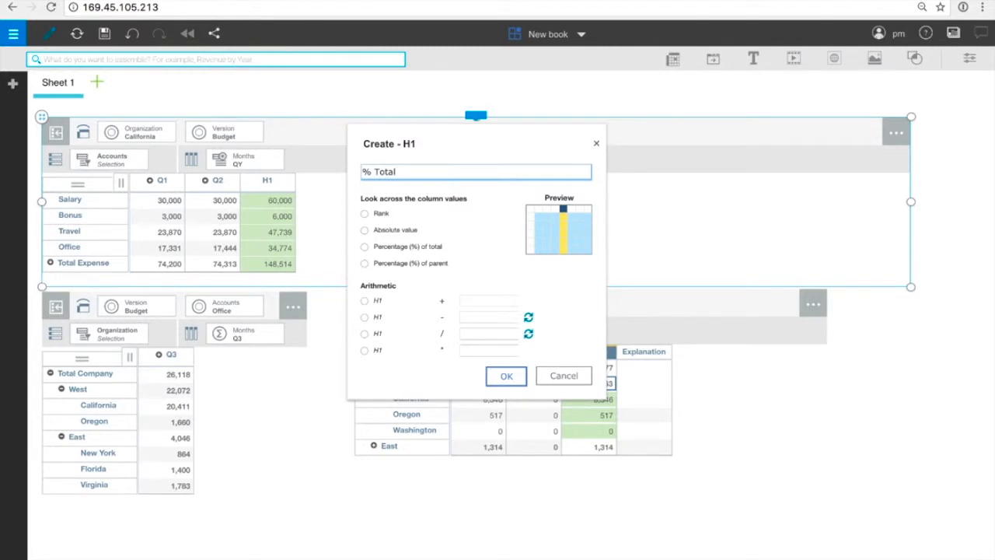
pyautogui.click(403, 247)
pyautogui.click(507, 387)
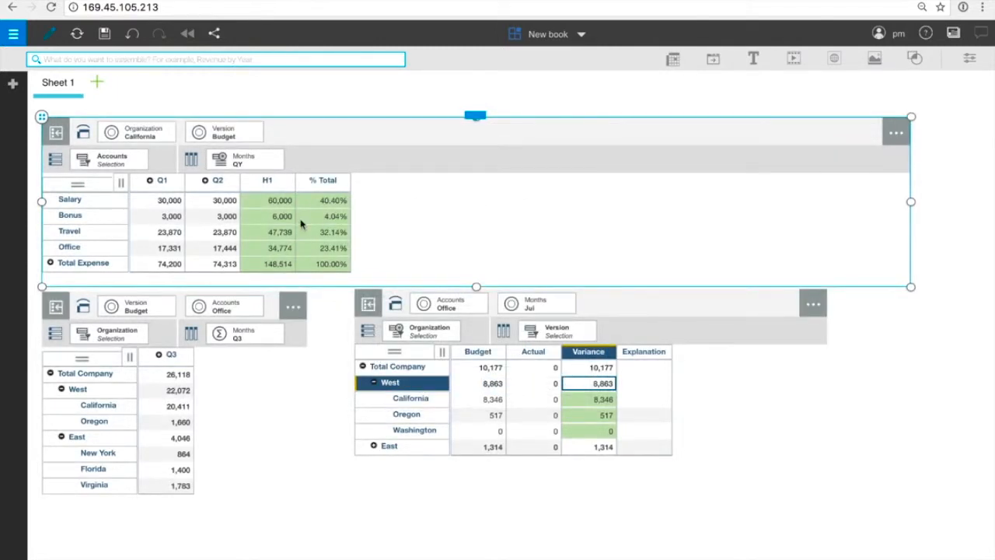
# Filter the accounts to the top 2 members by the H1 column
pyautogui.click(281, 187)
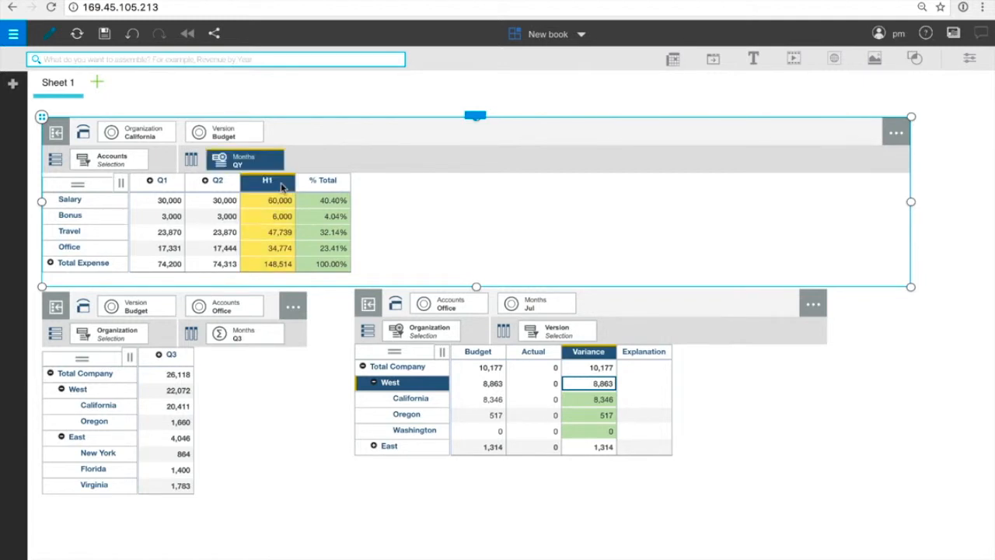
pyautogui.rightClick(281, 186)
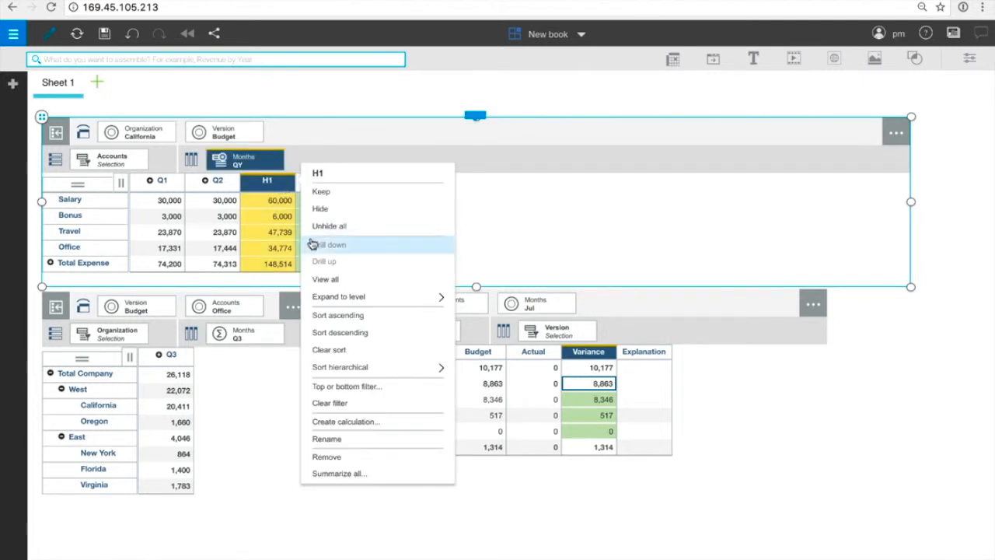
pyautogui.click(348, 386)
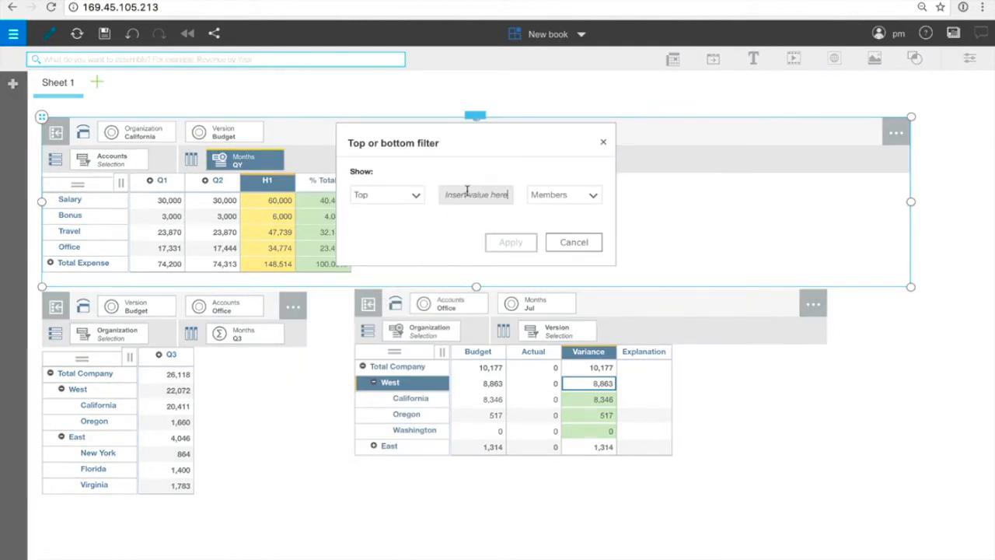
pyautogui.write('2')
pyautogui.click(513, 242)
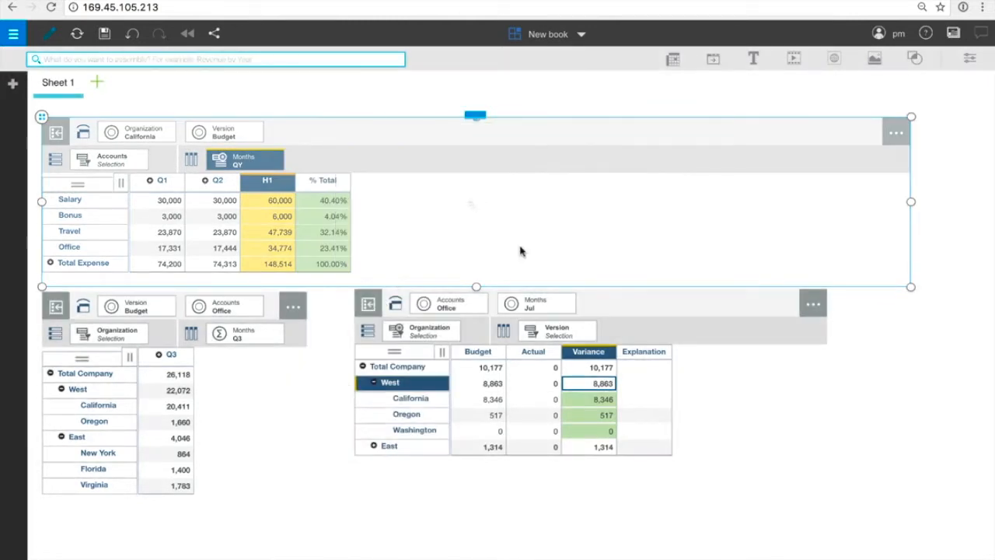
# Switch the organization of the filtered accounts view to Oregon and from there to Total Company
pyautogui.click(146, 135)
pyautogui.click(163, 216)
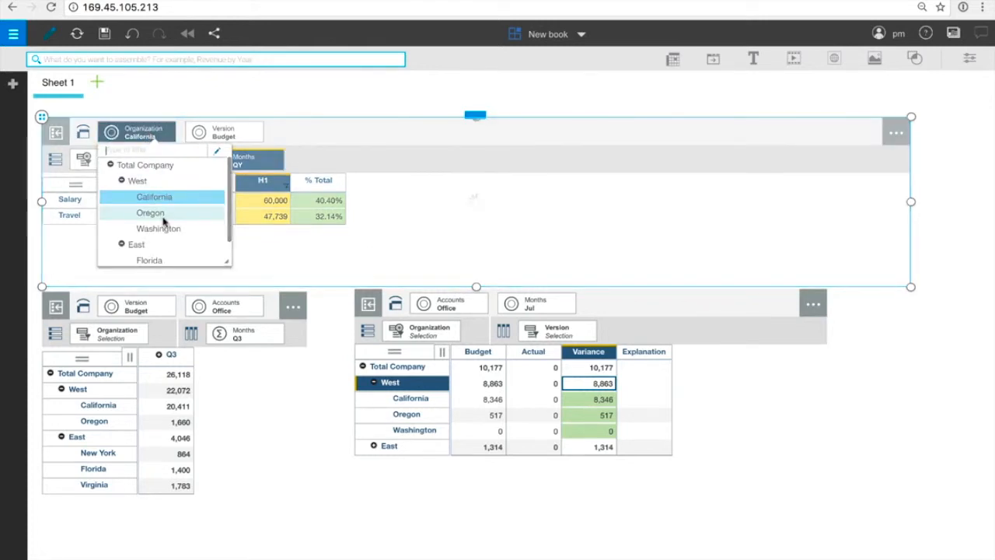
pyautogui.click(145, 134)
pyautogui.click(146, 166)
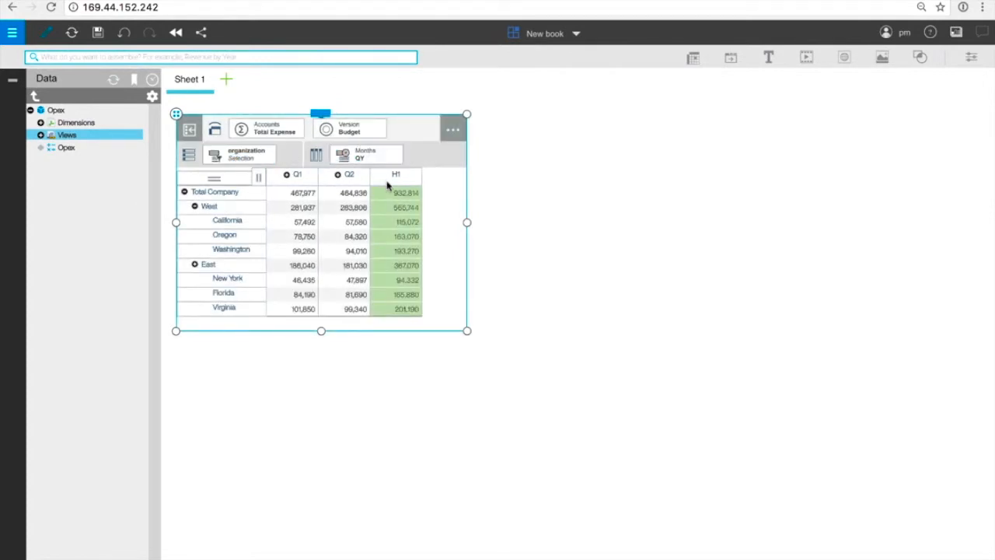
# Swap H1 with the Version context in the Total Expense view and keep only the Budget, Actual and Variance columns
pyautogui.moveTo(383, 175); pyautogui.dragTo(354, 128)
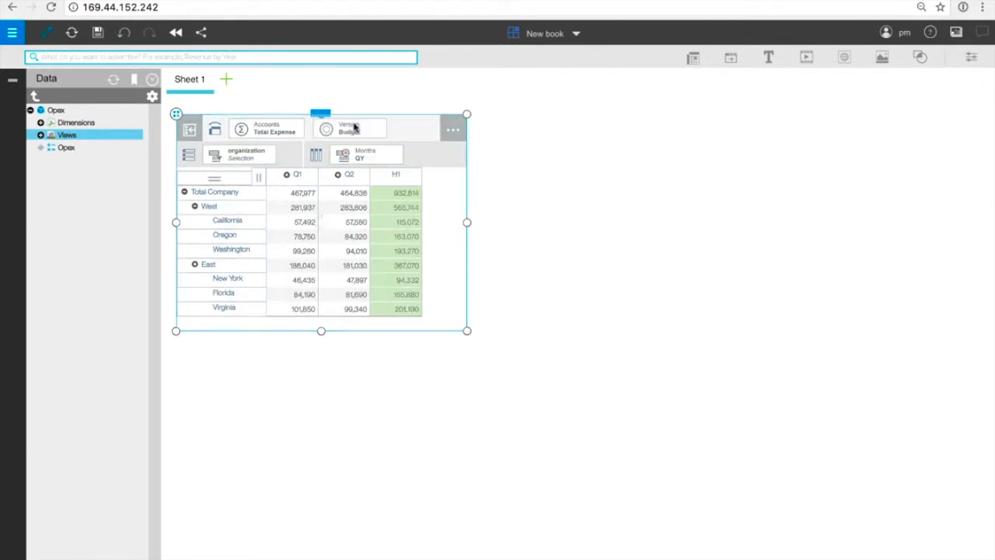
pyautogui.click(304, 175)
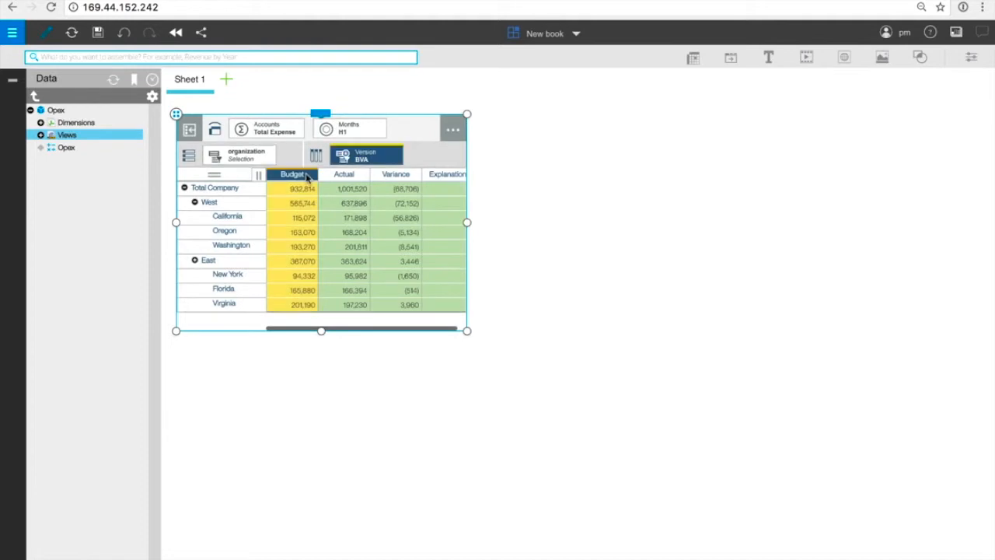
pyautogui.keyDown('shift'); pyautogui.click(414, 177); pyautogui.keyUp('shift')
pyautogui.rightClick(414, 176)
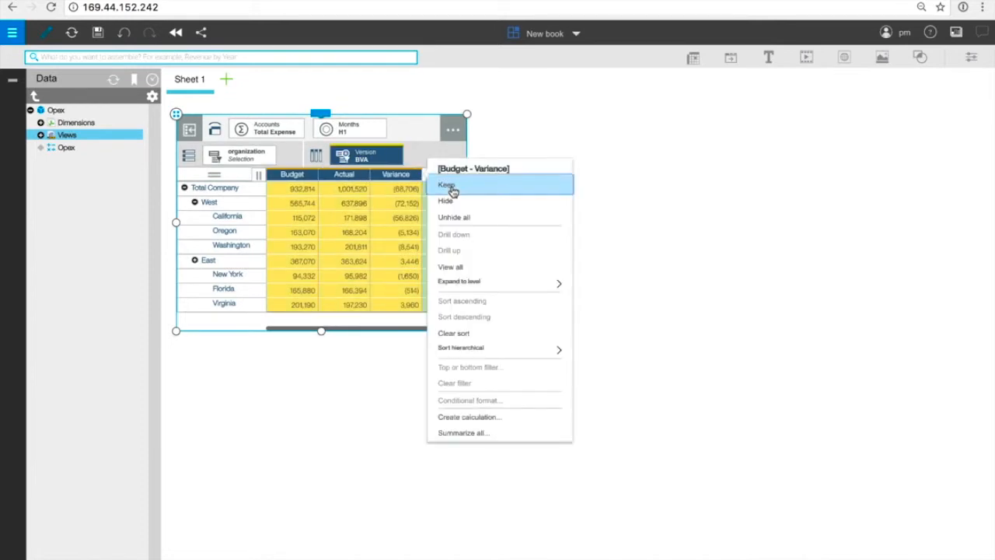
pyautogui.click(448, 186)
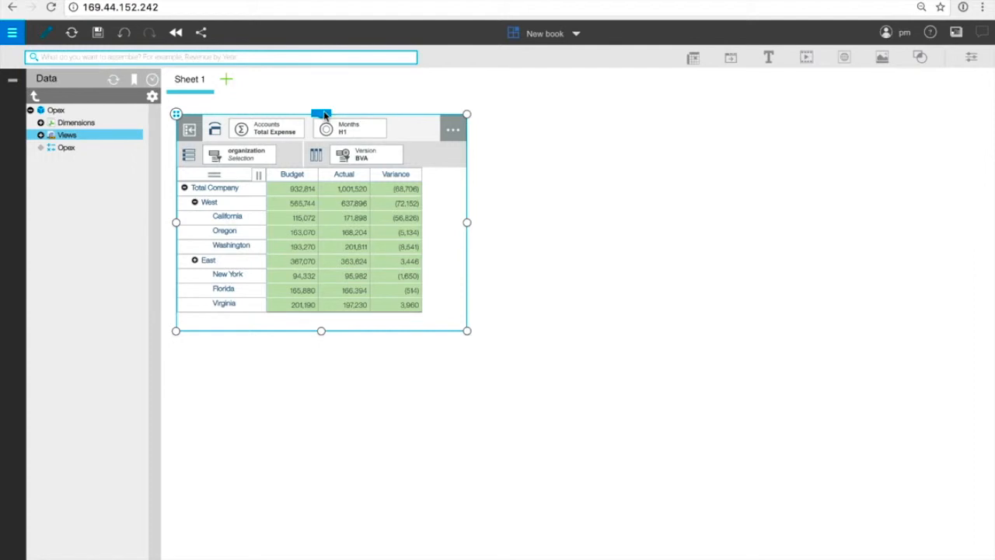
# Make two copies of the H1 Total Expense view on the sheet
pyautogui.click(324, 115)
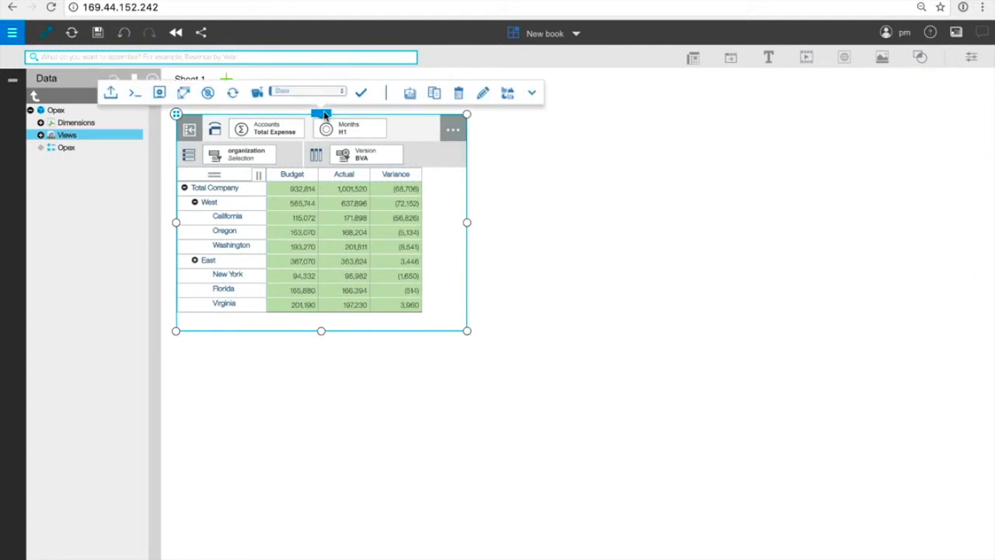
pyautogui.click(435, 94)
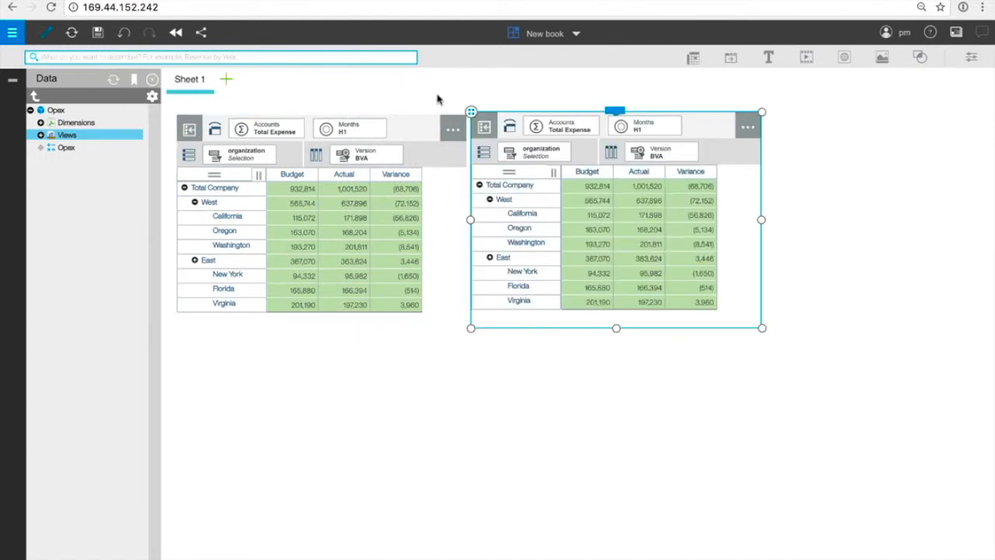
pyautogui.click(413, 130)
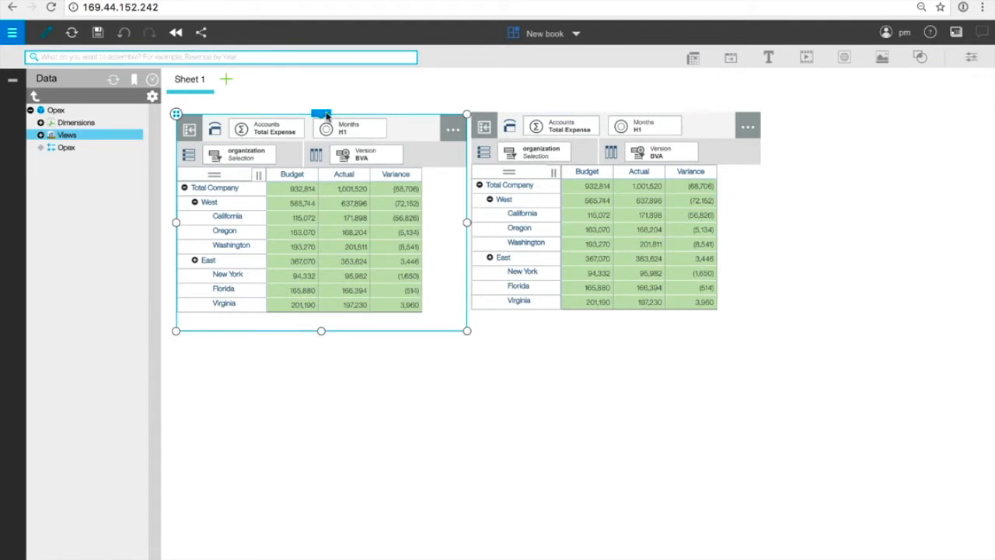
pyautogui.click(334, 112)
pyautogui.click(446, 93)
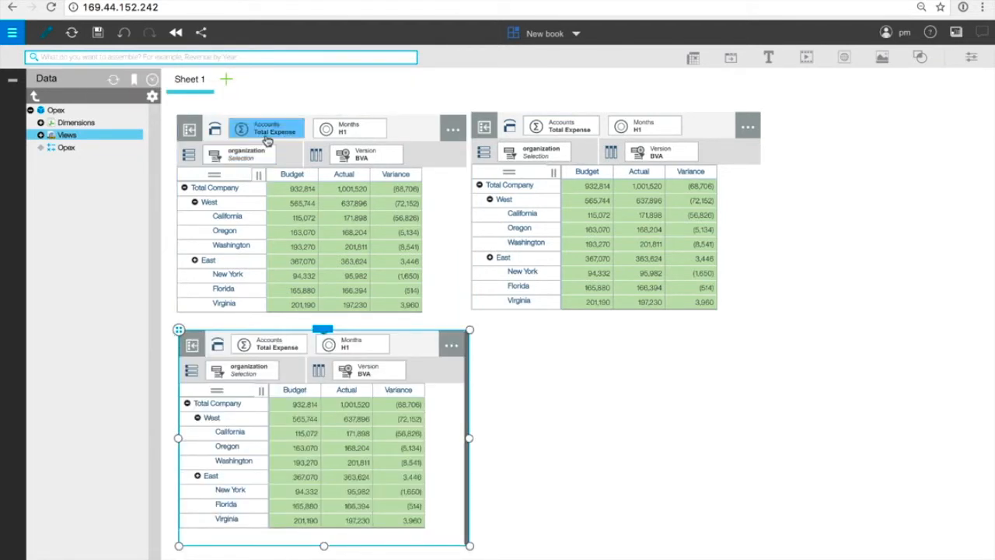
# Hide the Actual and Variance columns in the original H1 Total Expense view
pyautogui.click(342, 182)
pyautogui.click(349, 176)
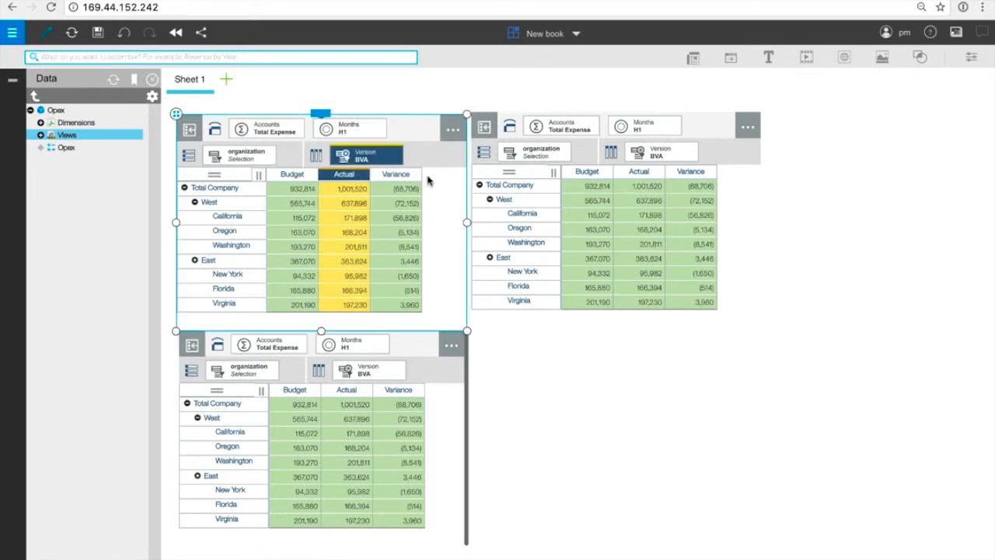
pyautogui.keyDown('ctrl'); pyautogui.click(413, 175); pyautogui.keyUp('ctrl')
pyautogui.rightClick(413, 178)
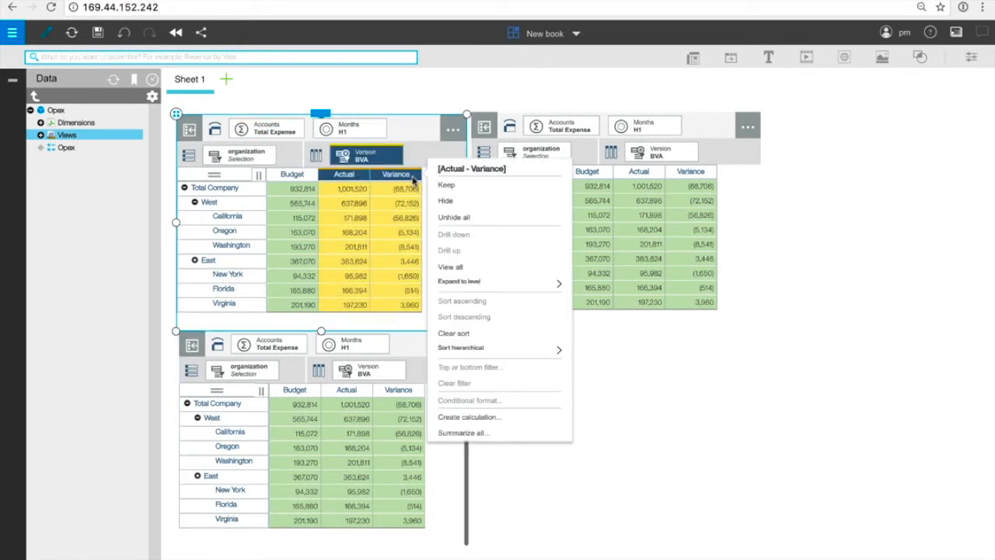
pyautogui.click(447, 202)
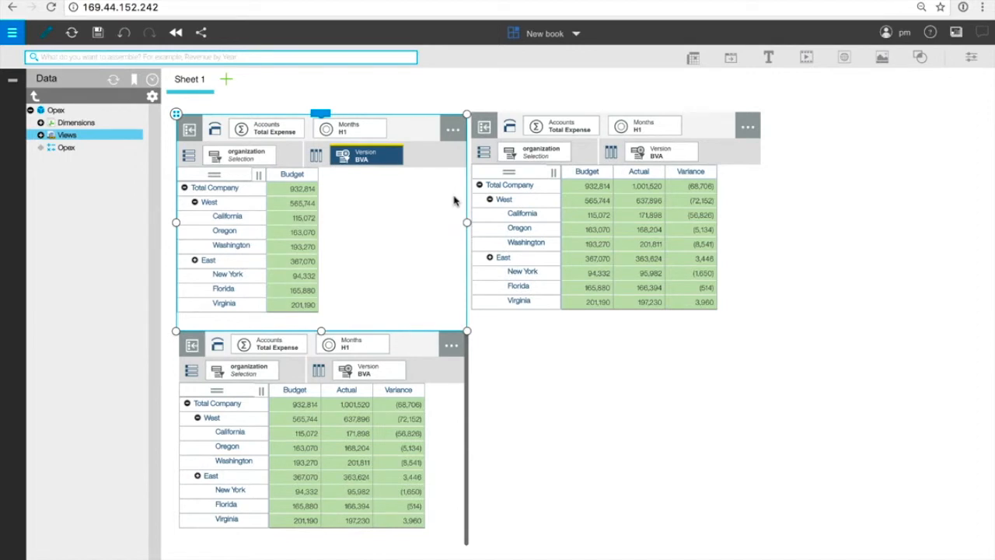
# Change the Budget-only H1 Total Expense view into a Map visualization
pyautogui.moveTo(322, 112)
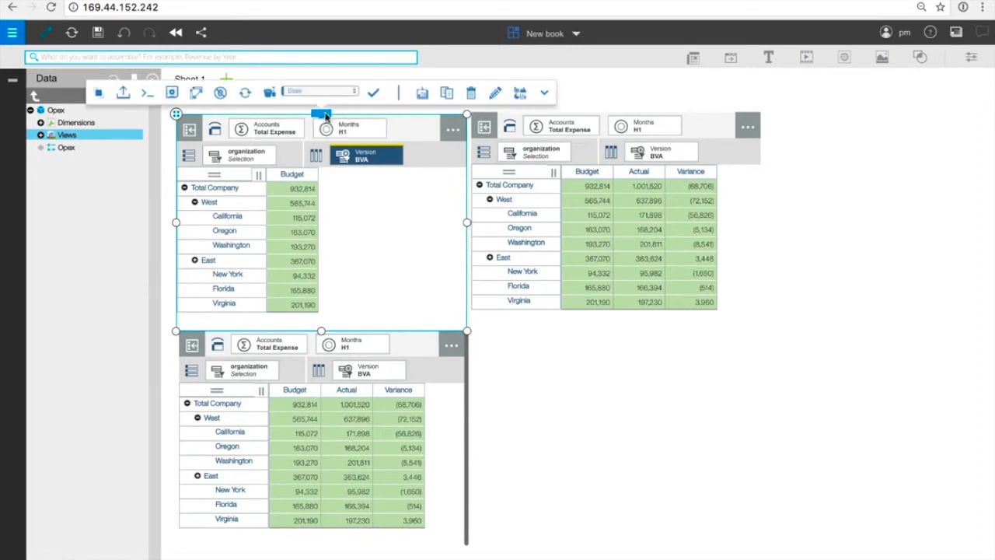
pyautogui.click(516, 94)
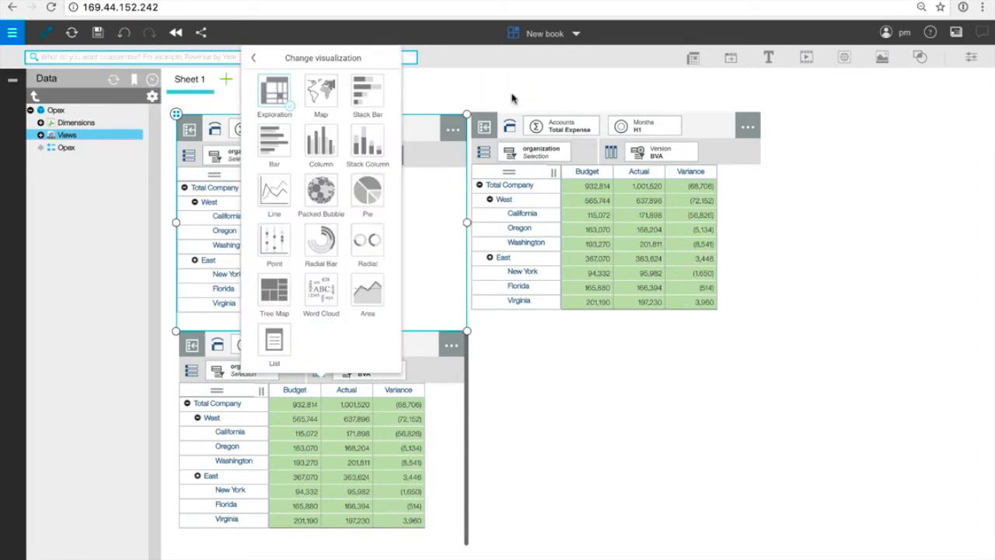
pyautogui.click(317, 95)
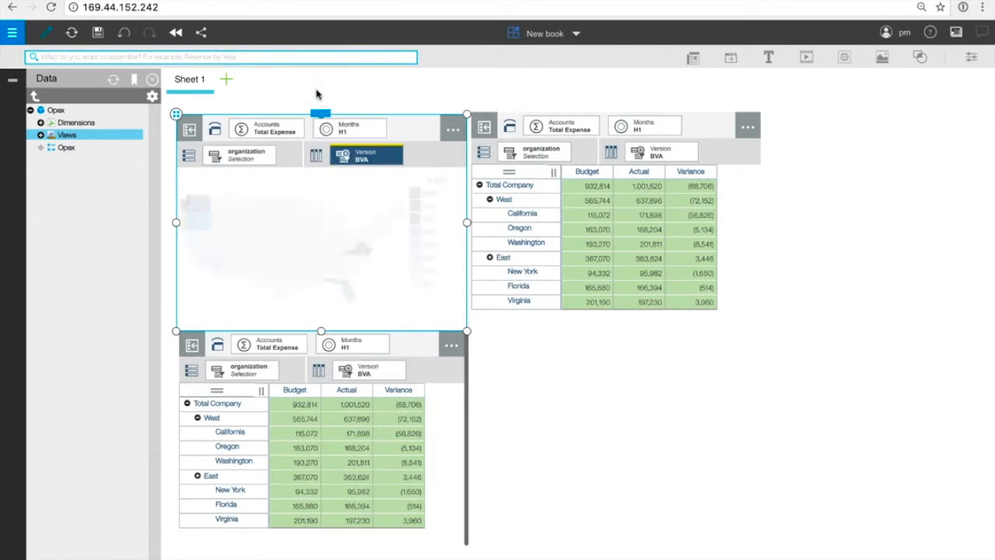
# Swap Accounts with Version in the view beside the map and change that view into a Heat visualization
pyautogui.moveTo(557, 126); pyautogui.dragTo(647, 153)
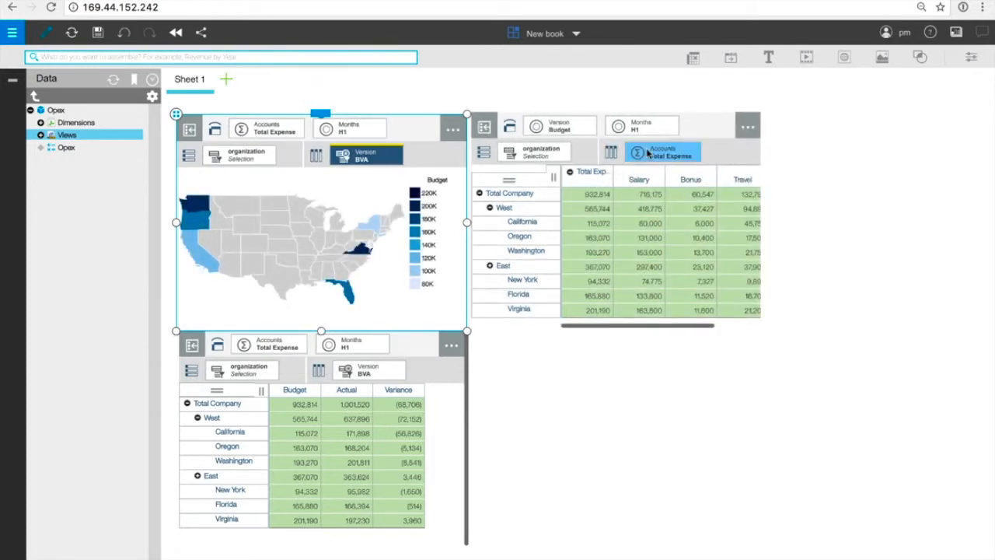
pyautogui.click(691, 130)
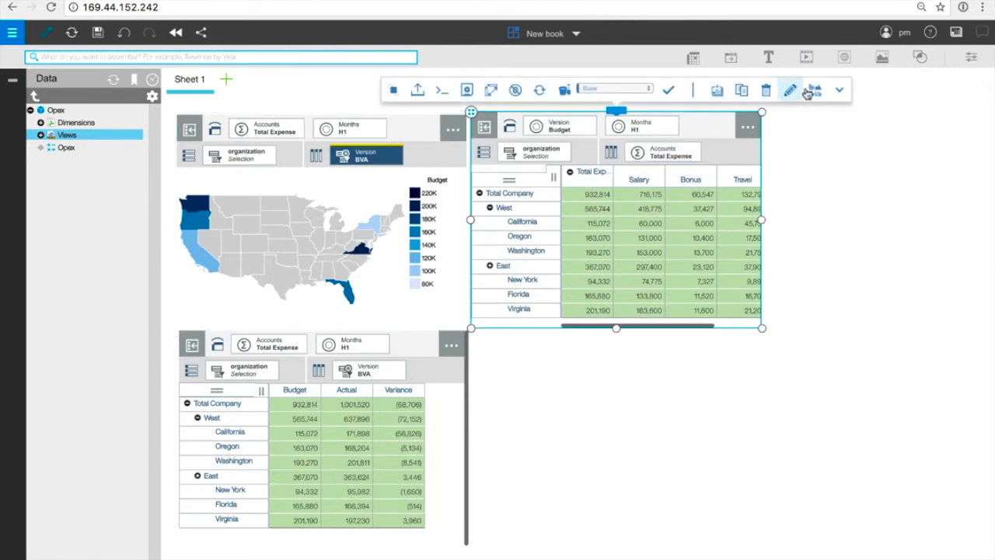
pyautogui.click(823, 88)
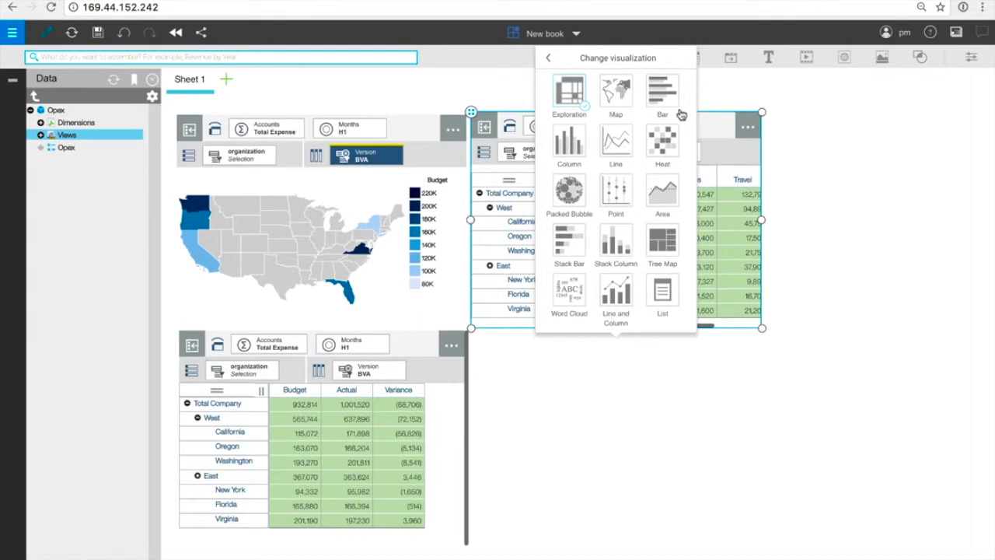
pyautogui.click(659, 140)
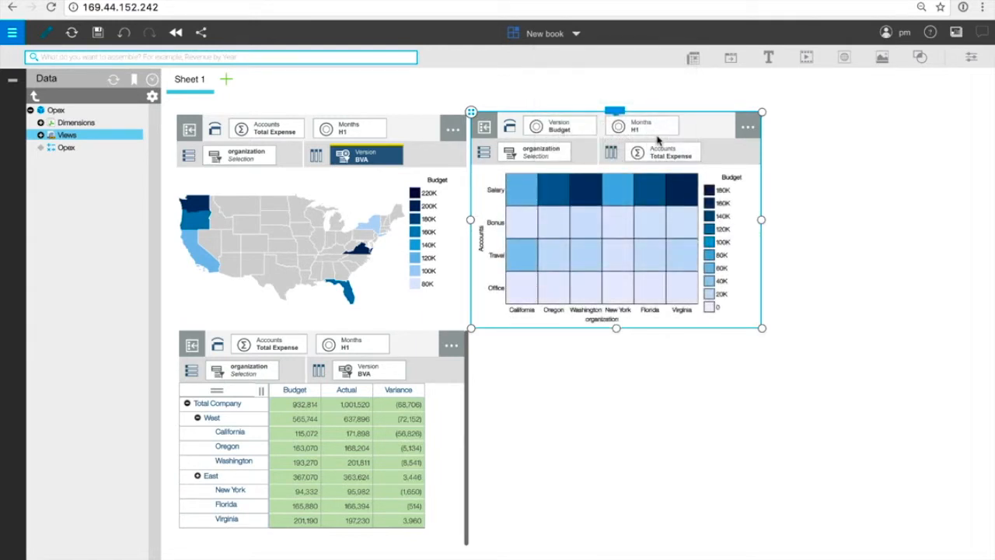
# Place a standalone Version selector below the heat map and synchronize only the Version dimension for the map and heat map
pyautogui.moveTo(558, 131); pyautogui.dragTo(524, 373)
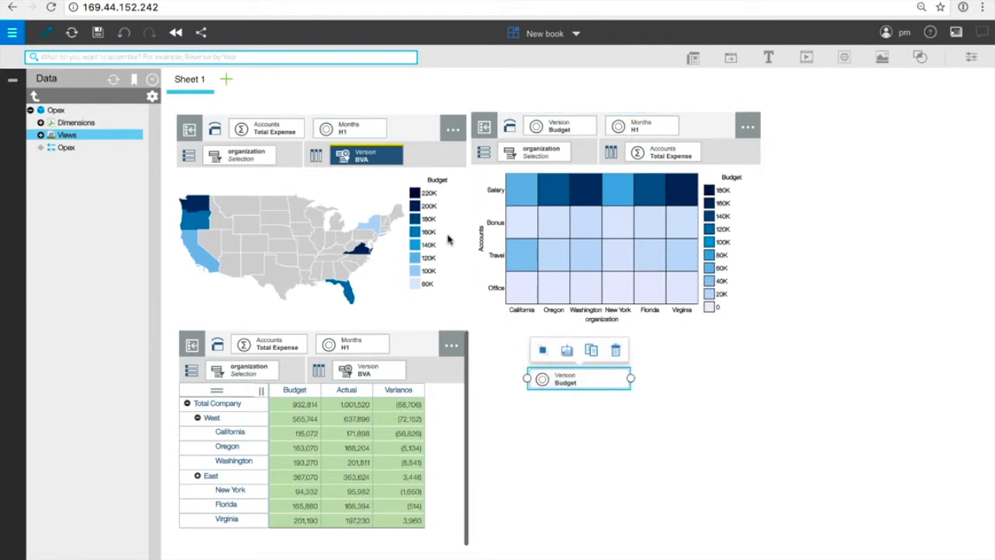
pyautogui.click(428, 138)
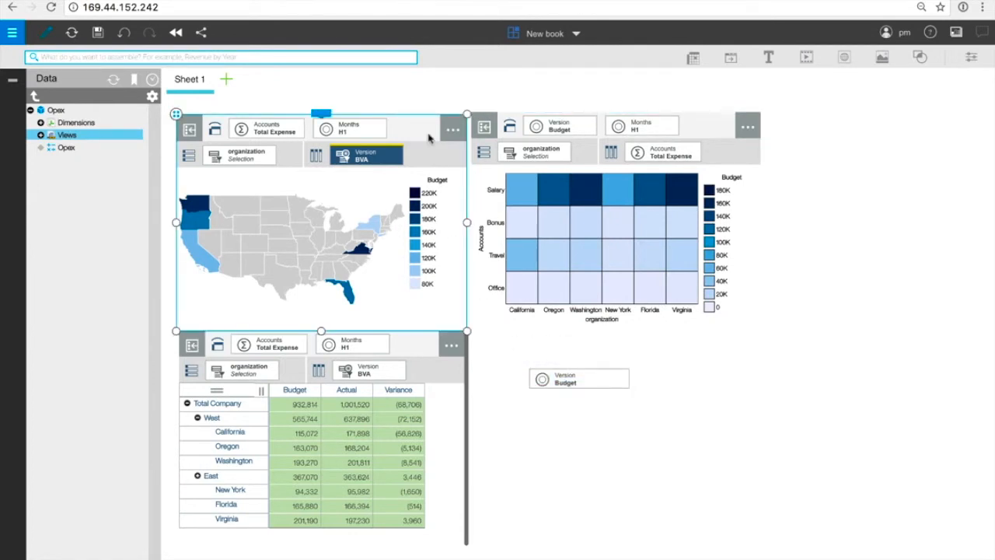
pyautogui.keyDown('ctrl'); pyautogui.click(700, 136); pyautogui.keyUp('ctrl')
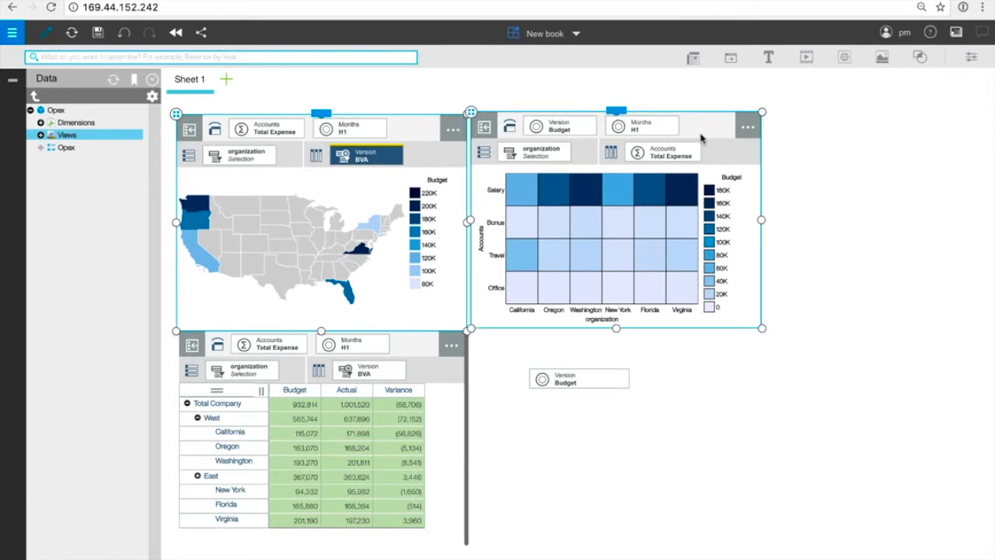
pyautogui.click(972, 57)
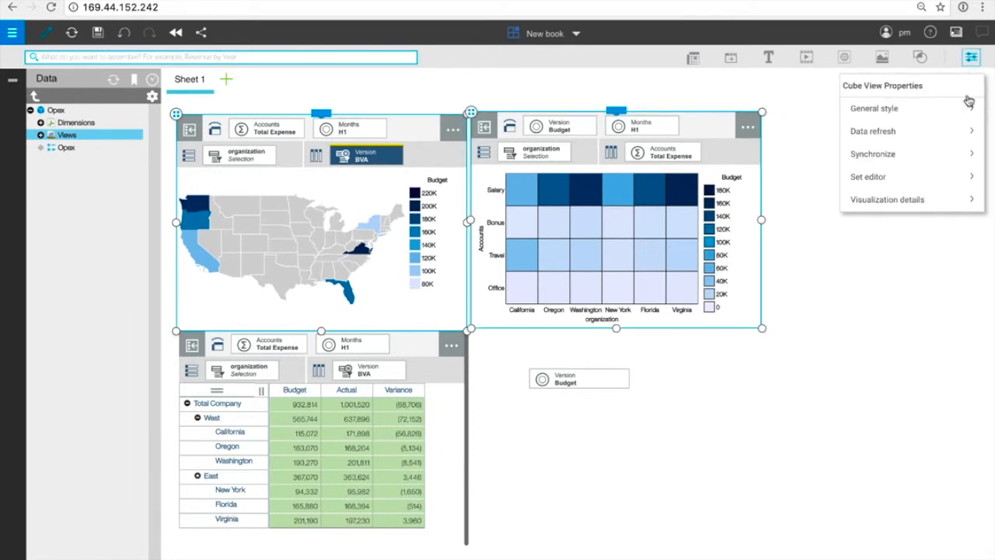
pyautogui.click(957, 156)
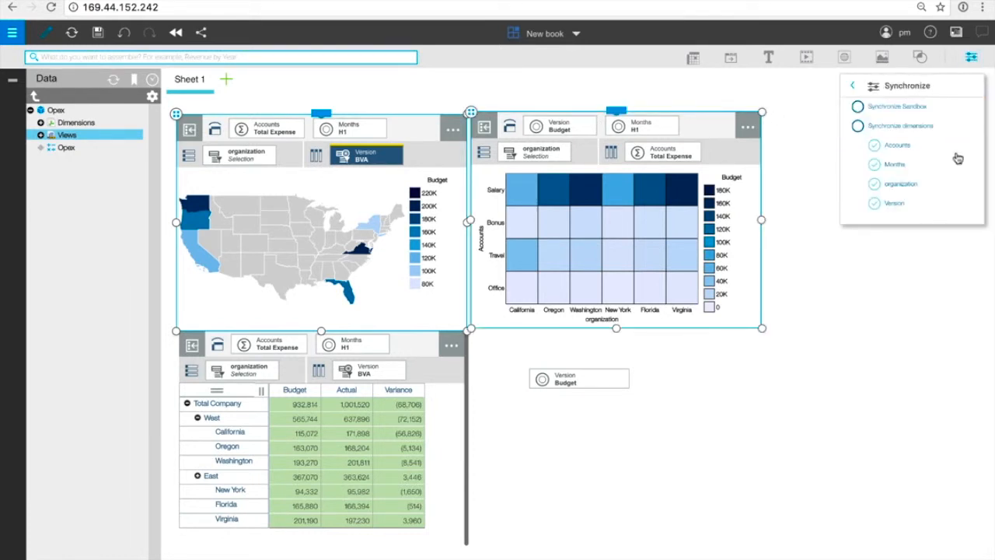
pyautogui.click(874, 145)
pyautogui.click(875, 166)
pyautogui.click(875, 185)
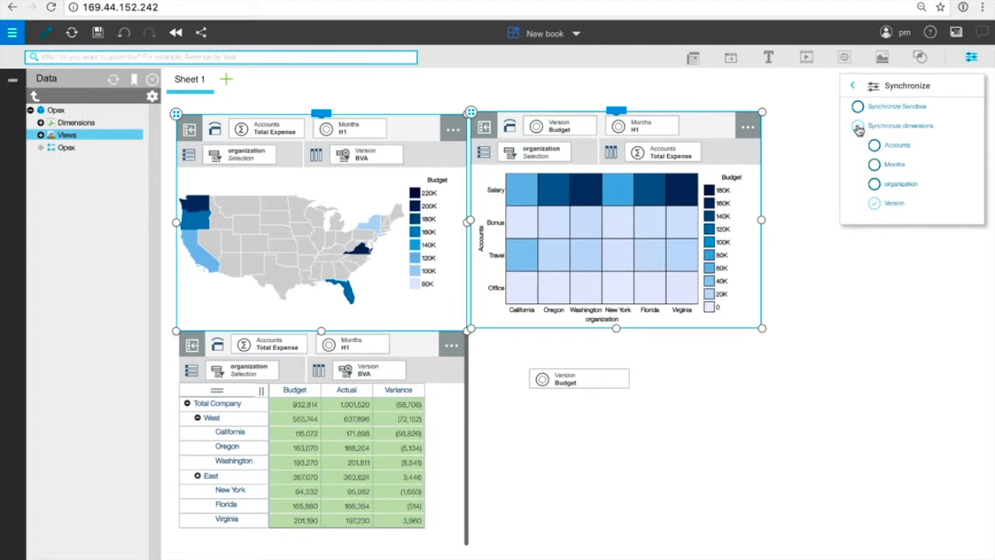
pyautogui.click(971, 59)
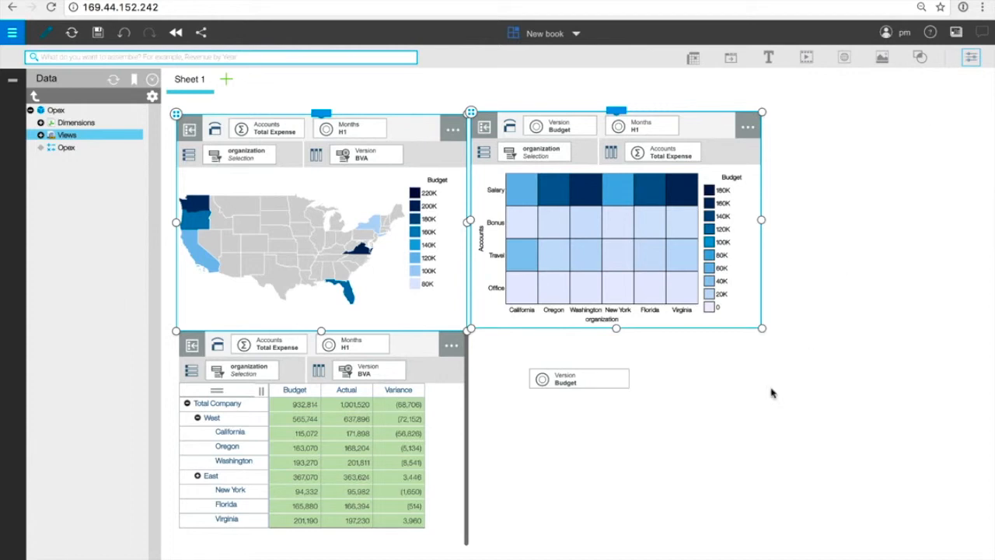
# Test the synchronization by switching the standalone Version selector to Actual and back to Budget
pyautogui.click(615, 380)
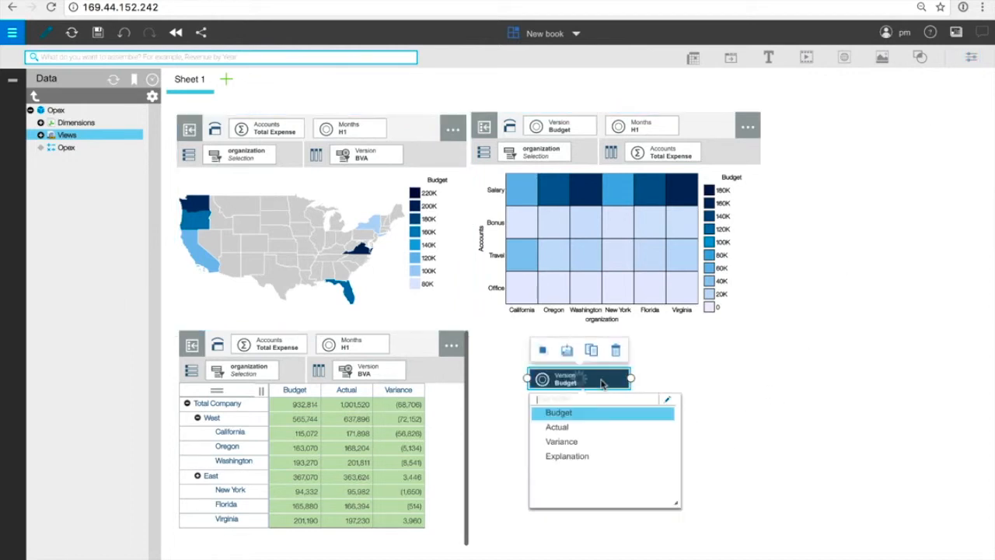
pyautogui.click(590, 427)
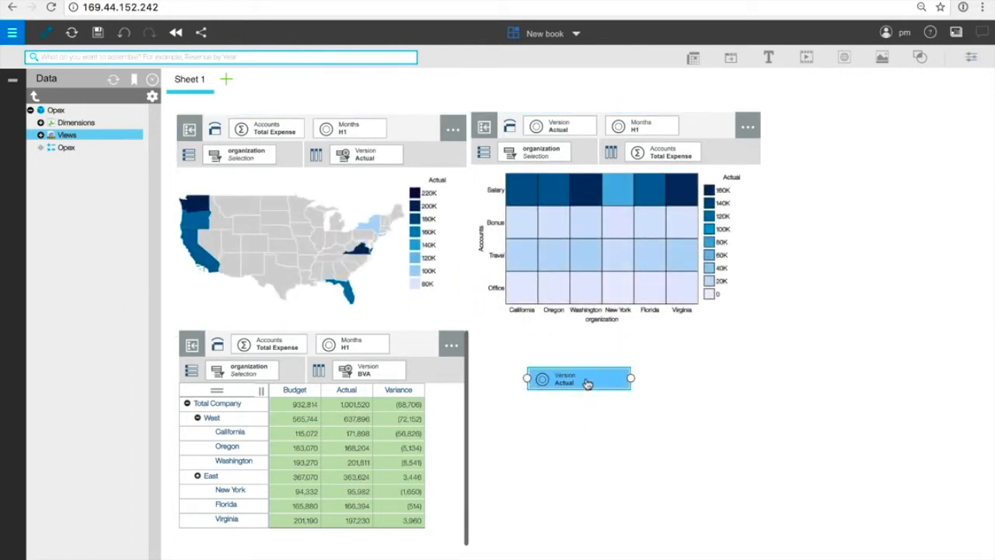
pyautogui.click(587, 384)
pyautogui.click(578, 413)
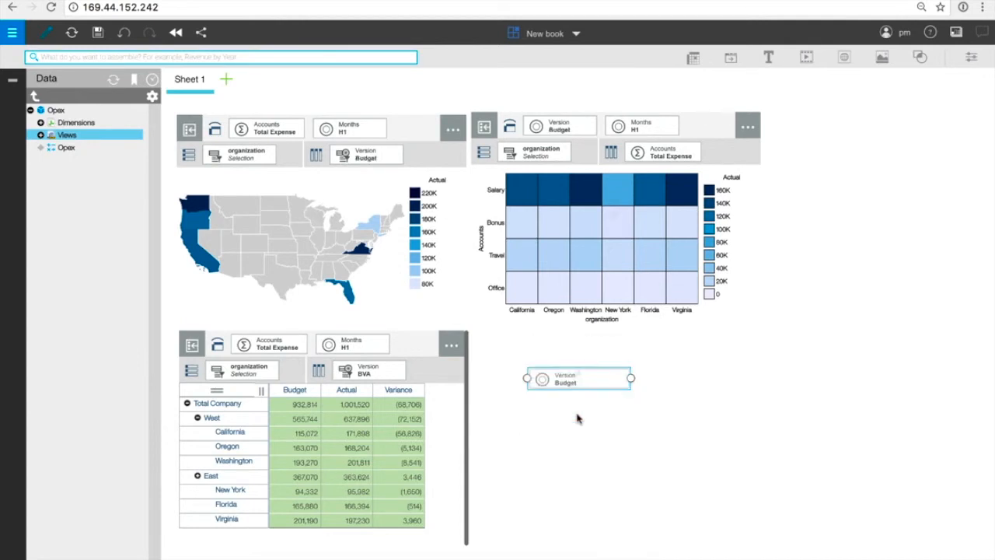
# Hide the dimension bars above the map and the heat map
pyautogui.click(417, 132)
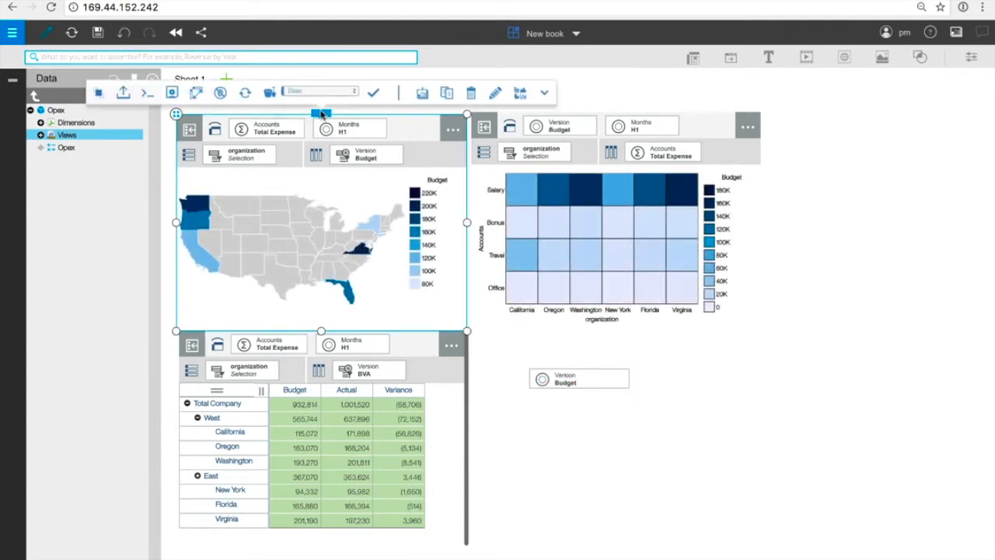
pyautogui.click(544, 92)
pyautogui.click(674, 138)
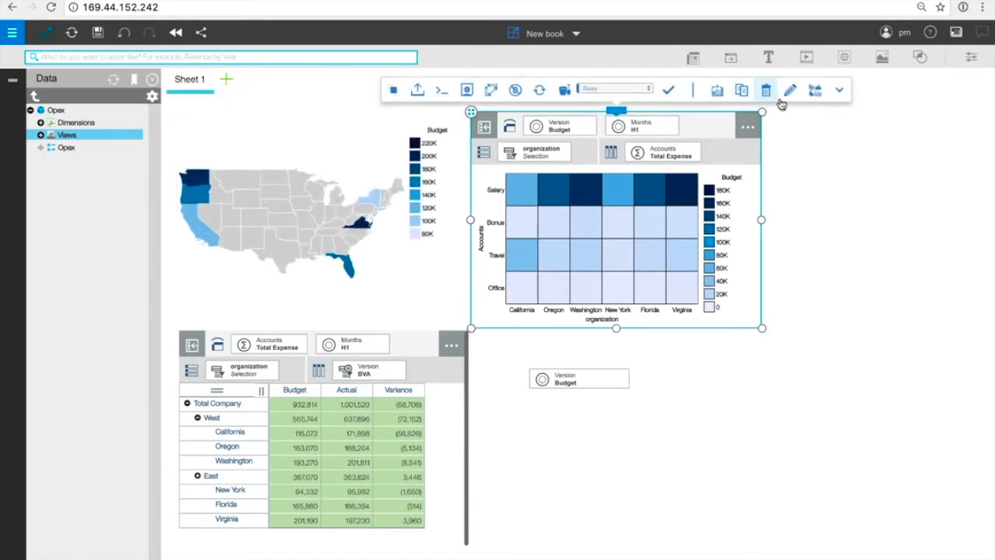
pyautogui.click(840, 91)
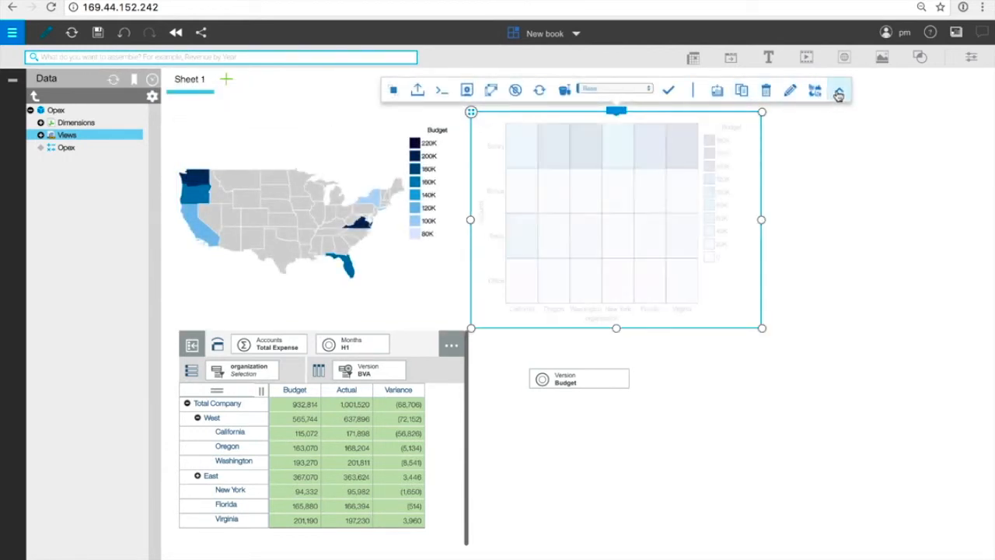
# Add a conditional format rule to the Variance column of the remaining table for values less than 0
pyautogui.click(411, 394)
pyautogui.rightClick(412, 394)
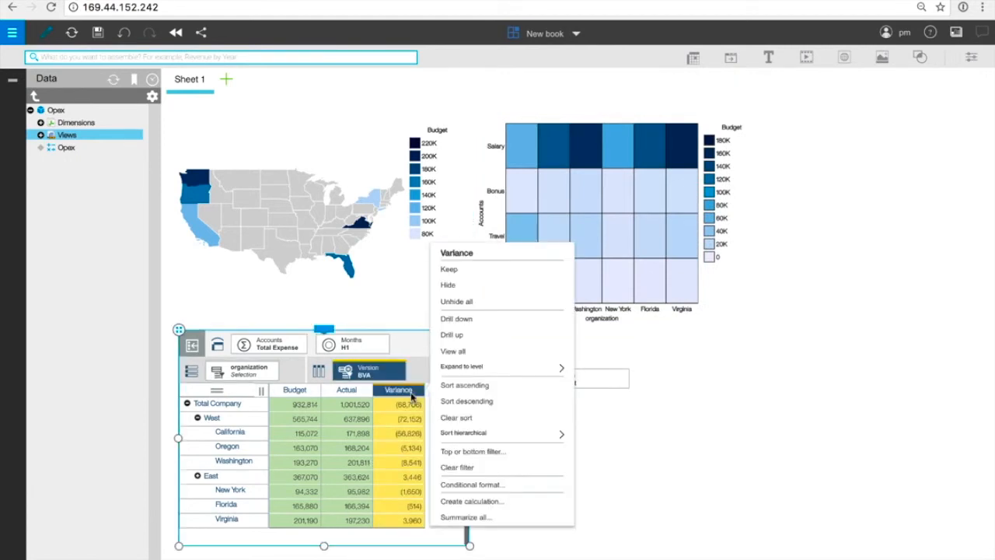
pyautogui.click(475, 484)
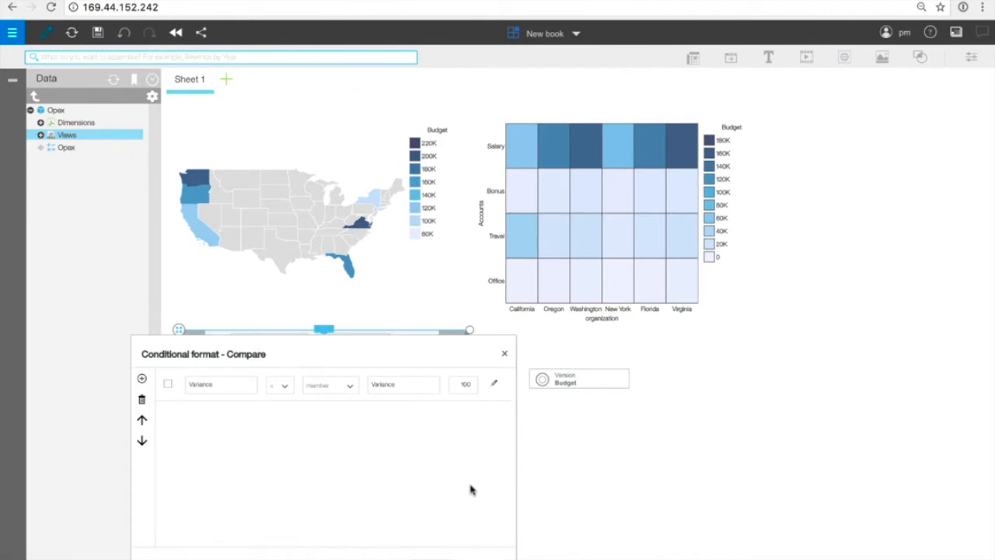
pyautogui.click(332, 390)
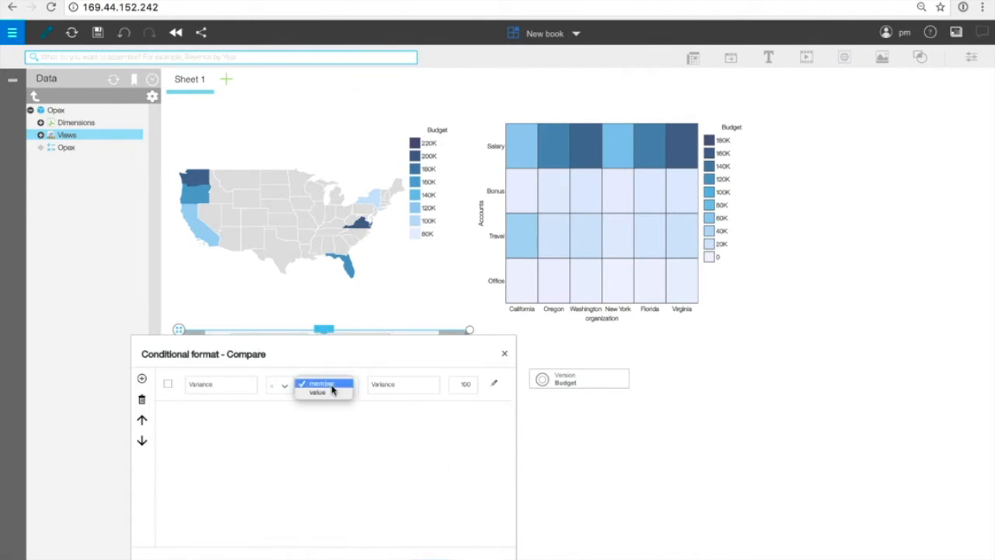
pyautogui.click(328, 399)
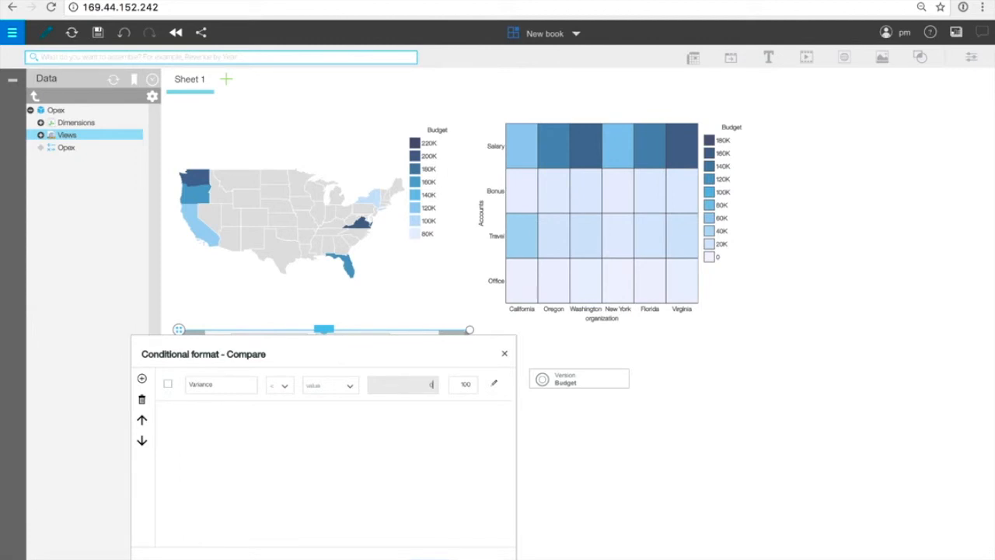
# Give the negative variance rule a red, bold text format and apply it
pyautogui.click(493, 384)
pyautogui.click(256, 412)
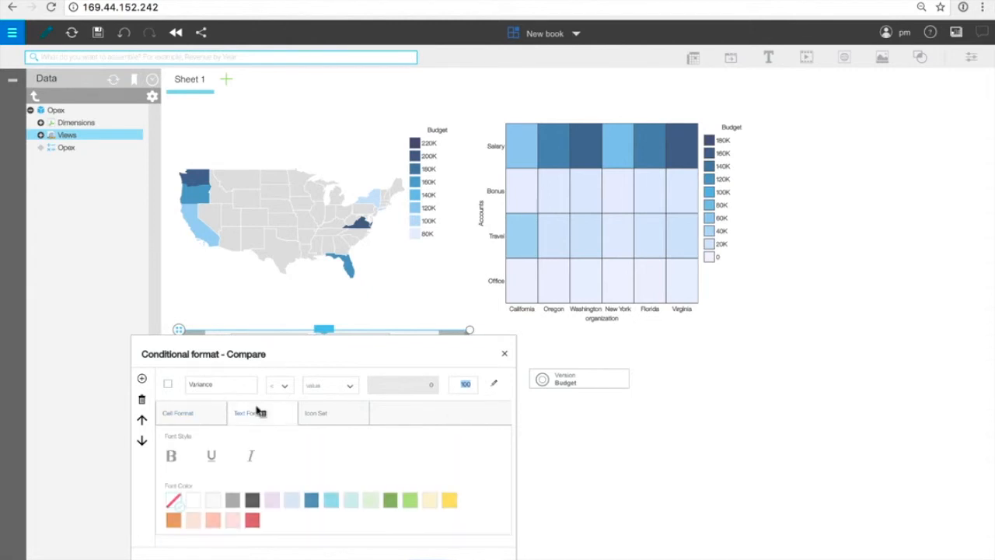
pyautogui.click(252, 521)
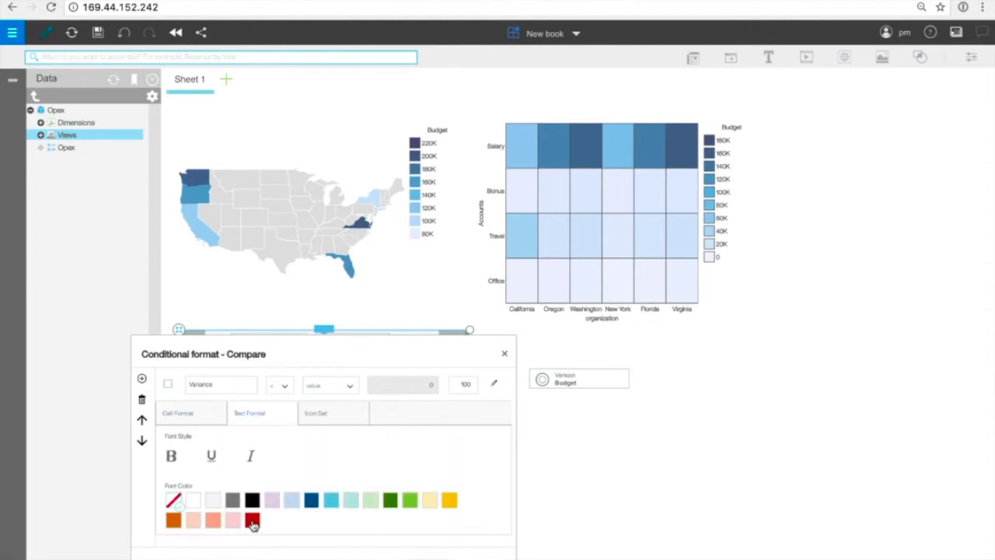
pyautogui.click(170, 457)
pyautogui.click(449, 552)
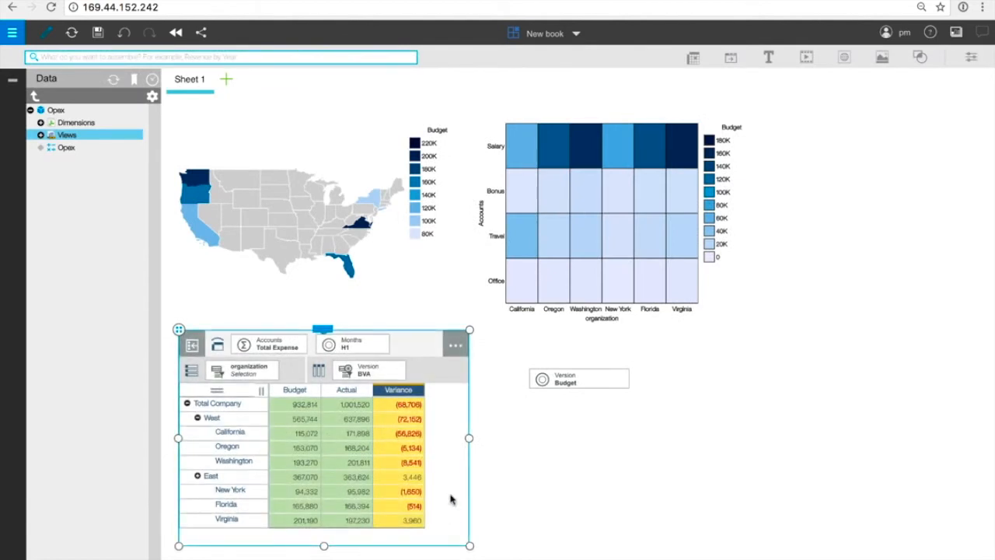
# Compare the versions in the map and heat map by choosing Actual and returning to Budget in the Version selector
pyautogui.click(591, 378)
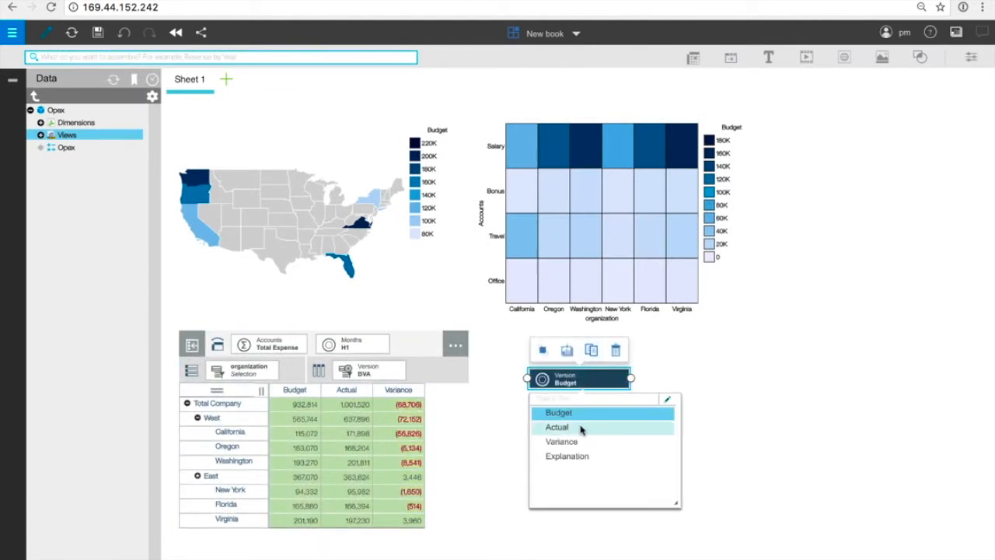
pyautogui.click(580, 428)
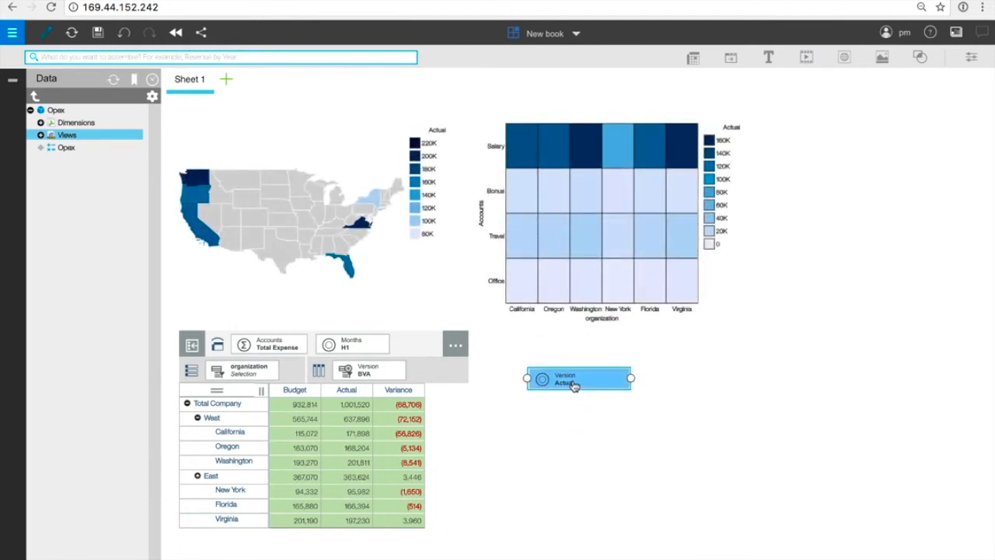
pyautogui.click(574, 387)
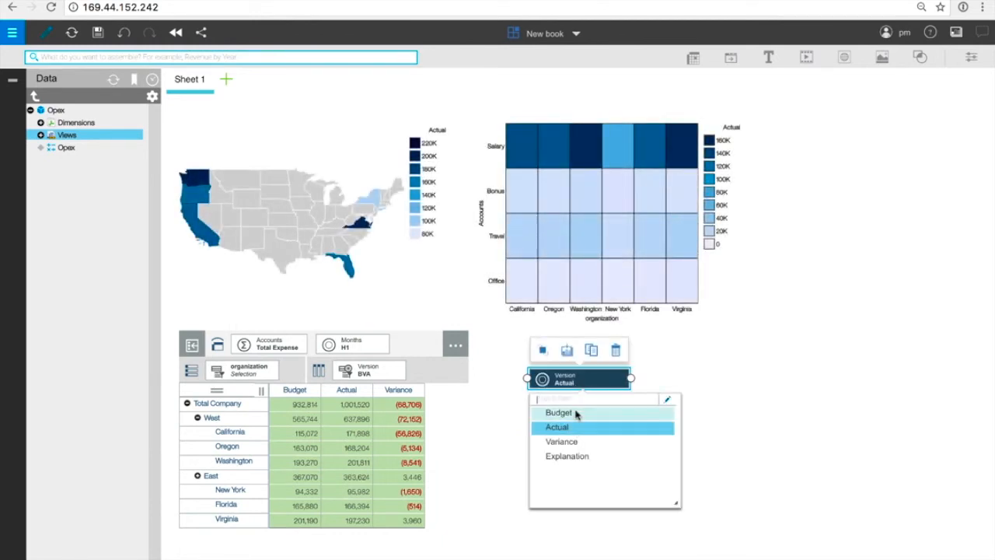
pyautogui.click(576, 412)
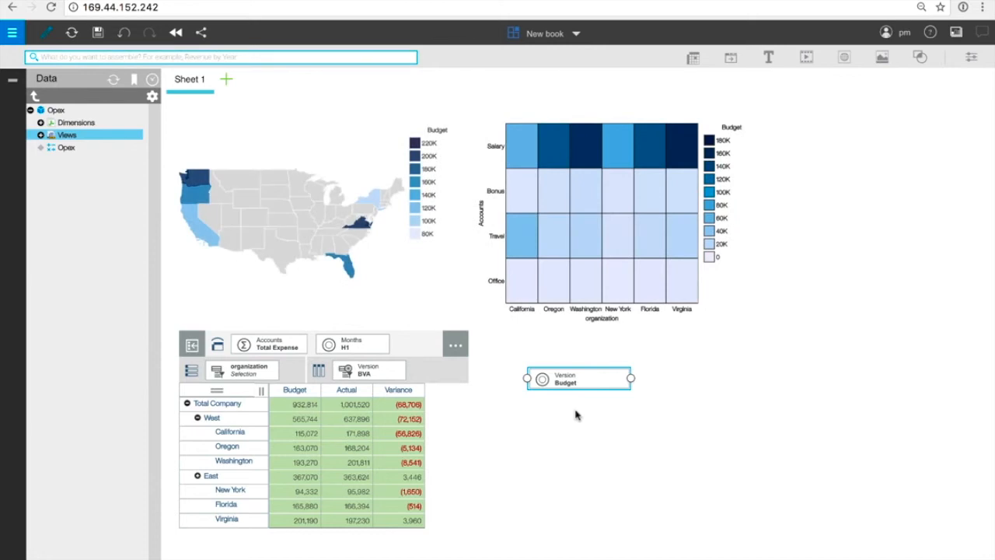